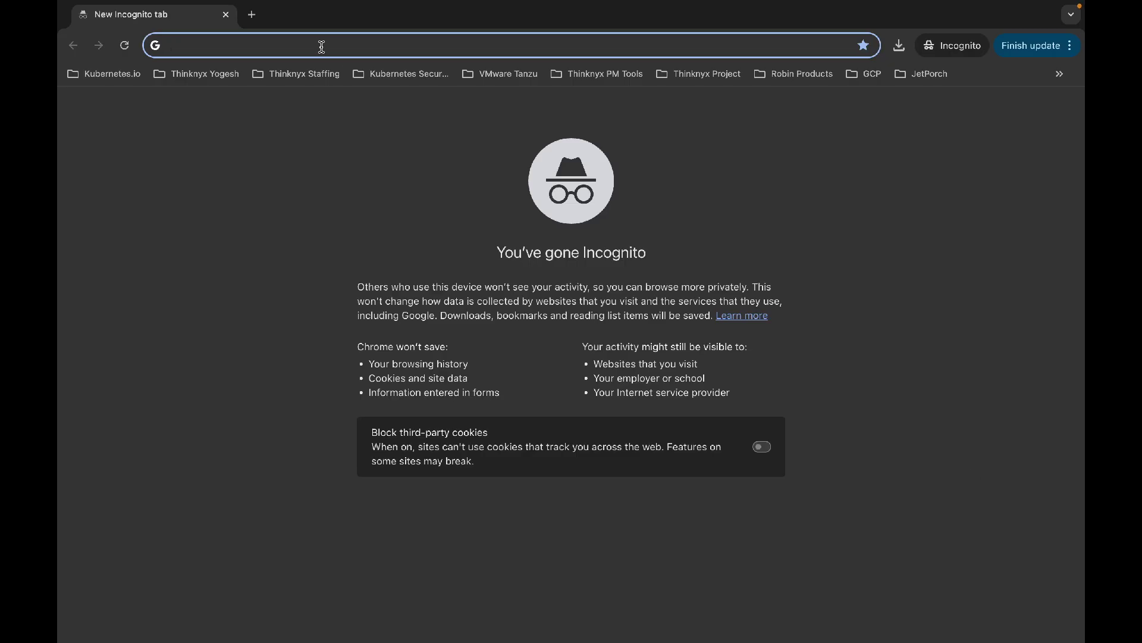
type("podman.io")
Load podman.io in Chrome and glance at the Supported Platforms heading
key("Return")
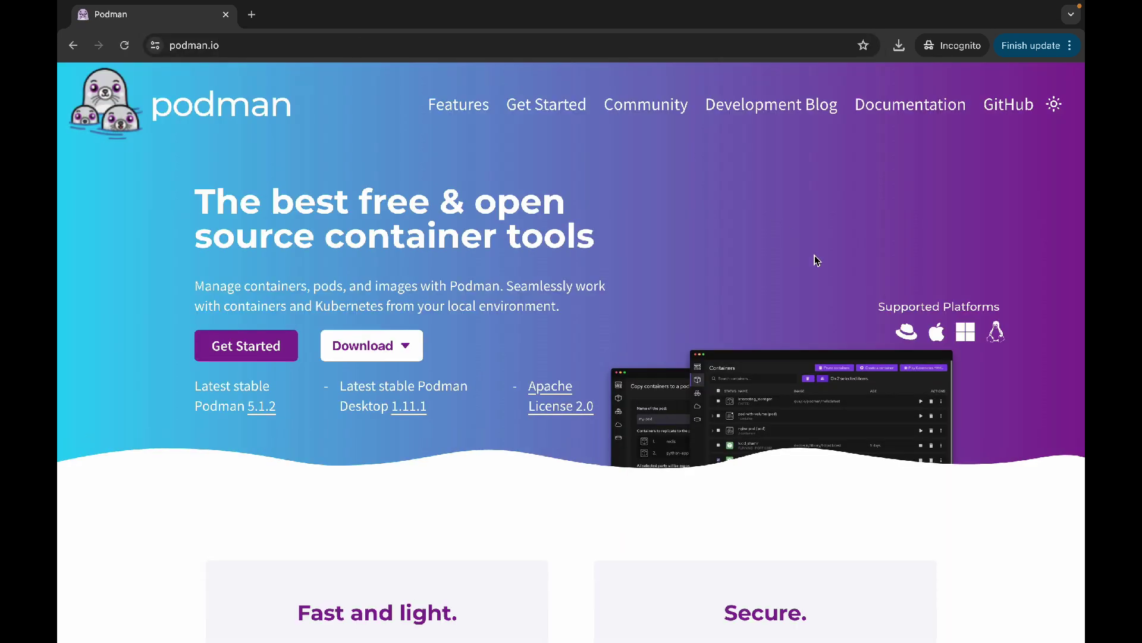
left_click_drag(874, 305, 1004, 311)
left_click(875, 322)
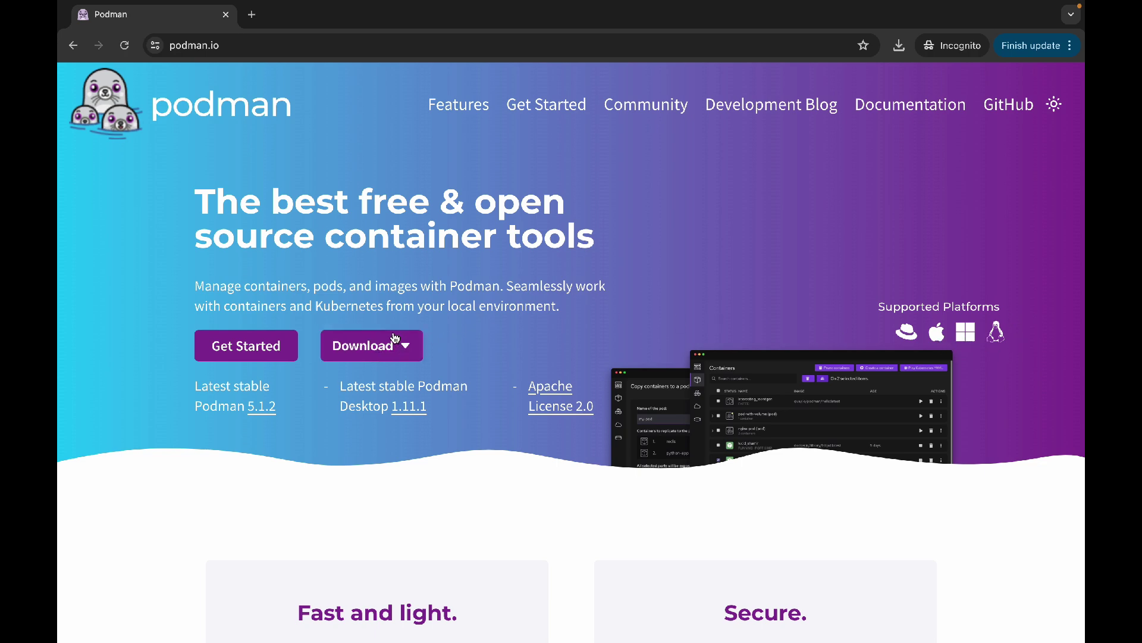
Choose Podman Desktop for macOS from the Download dropdown to fetch the universal .dmg
left_click(410, 348)
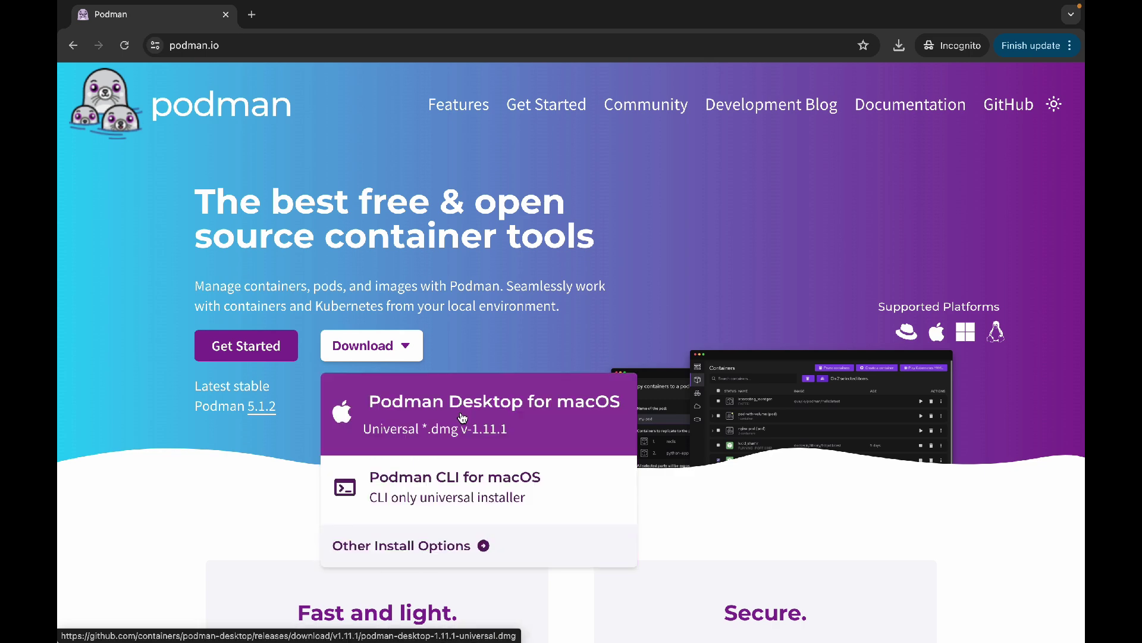
left_click(499, 421)
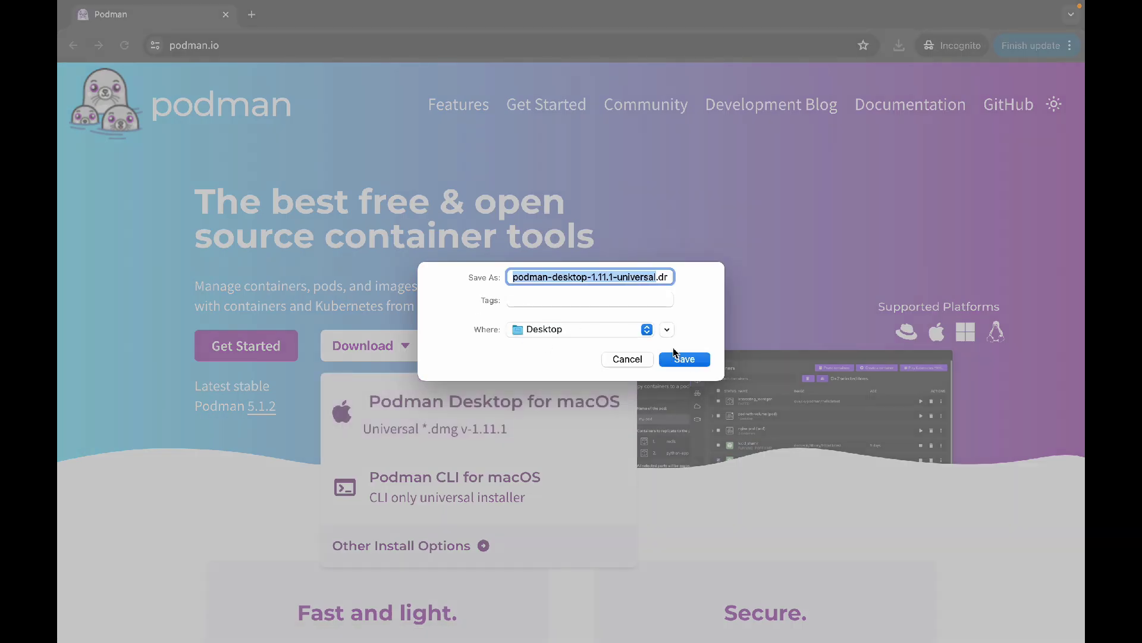
Save the installer to the Desktop and copy Podman Desktop into Applications
left_click(684, 355)
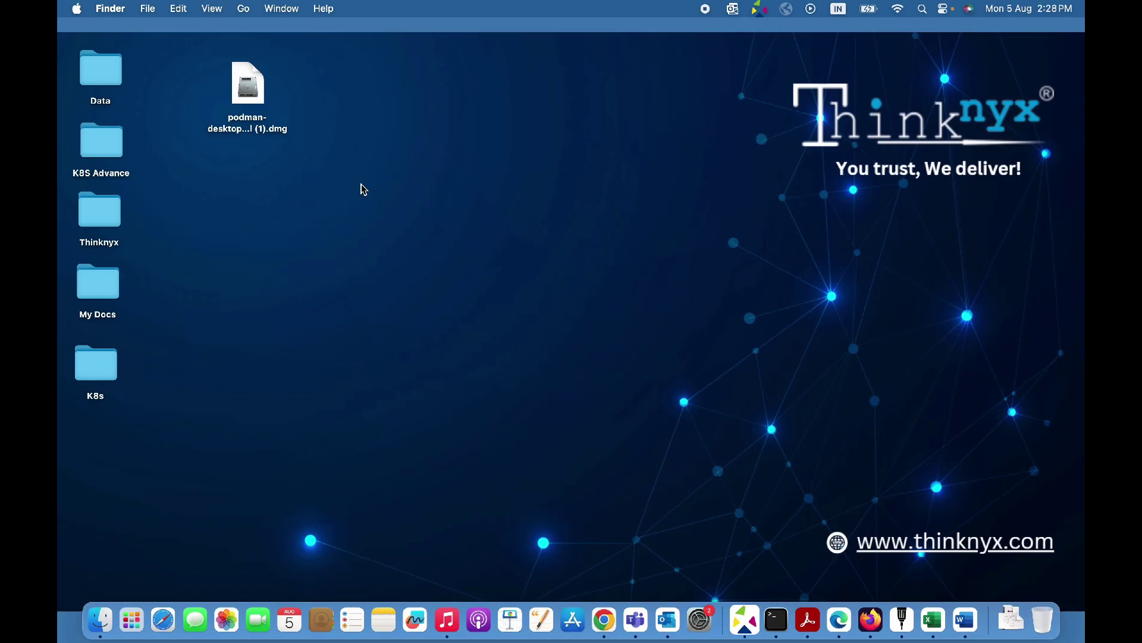
left_click_drag(434, 147, 634, 159)
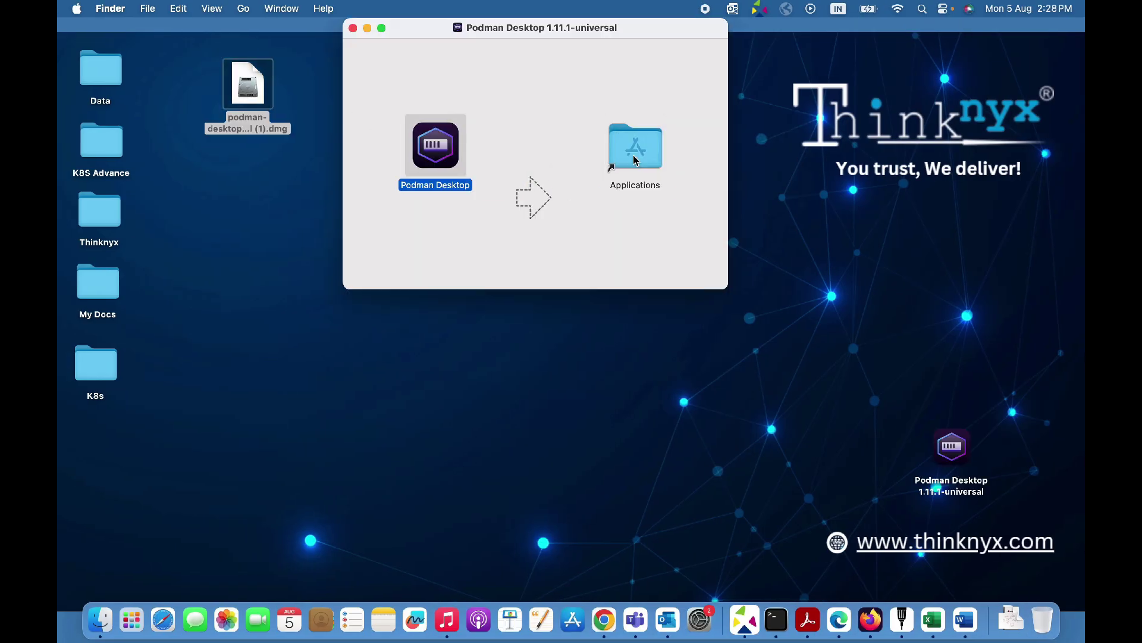
left_click(353, 27)
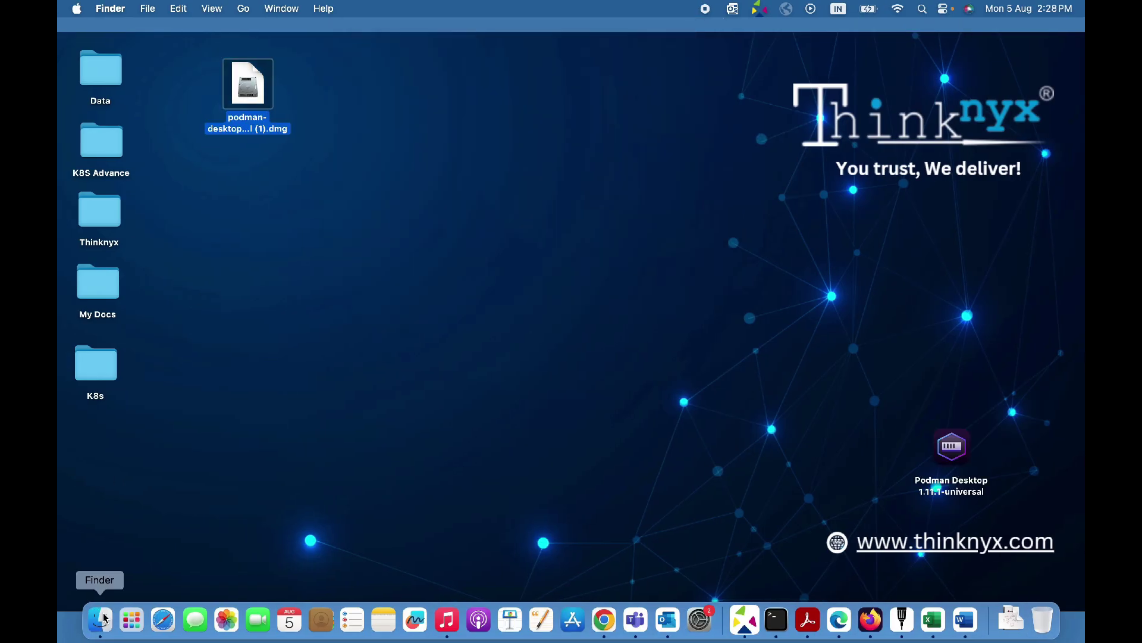
Launch Podman Desktop from Finder's Applications folder, allowing the downloaded app to open
left_click(104, 616)
left_click(231, 338)
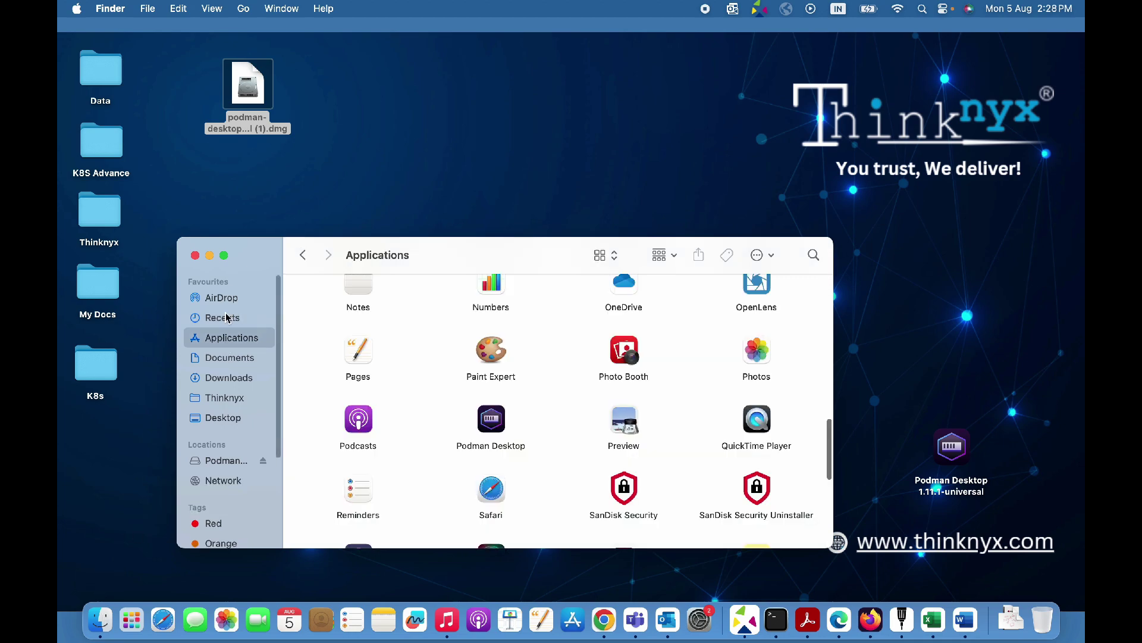
left_click(223, 255)
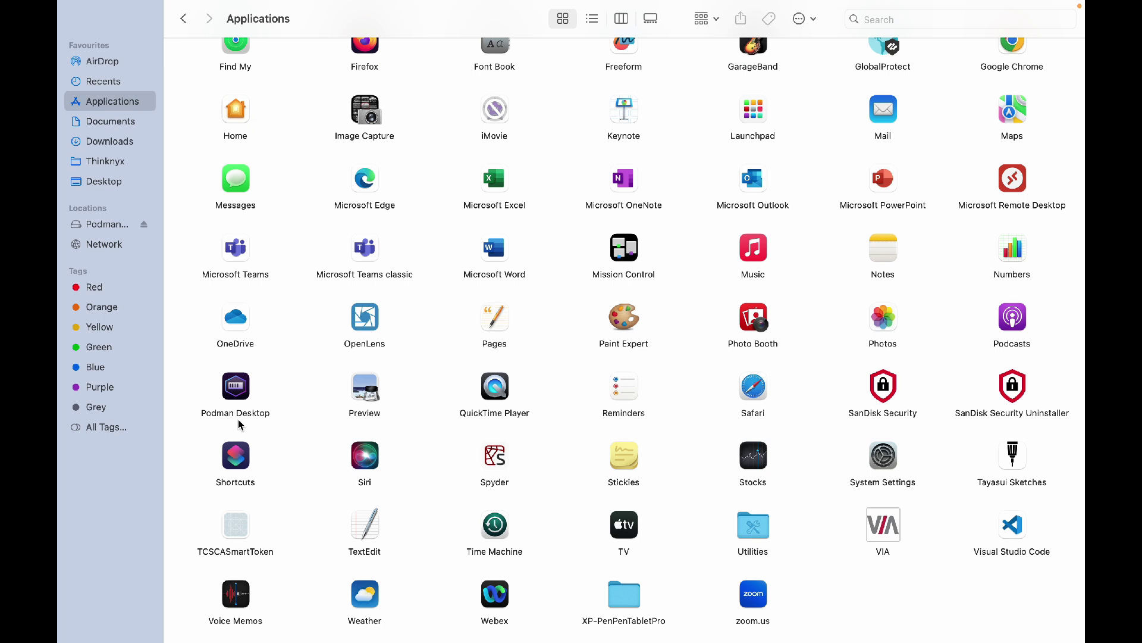
left_click(235, 388)
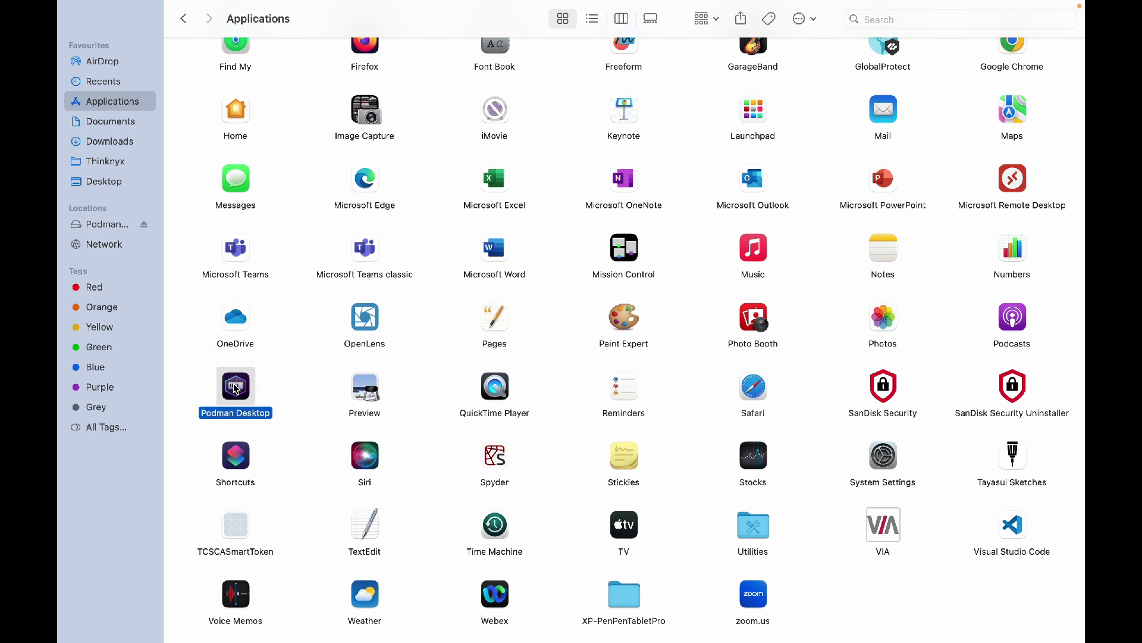
double_click(234, 388)
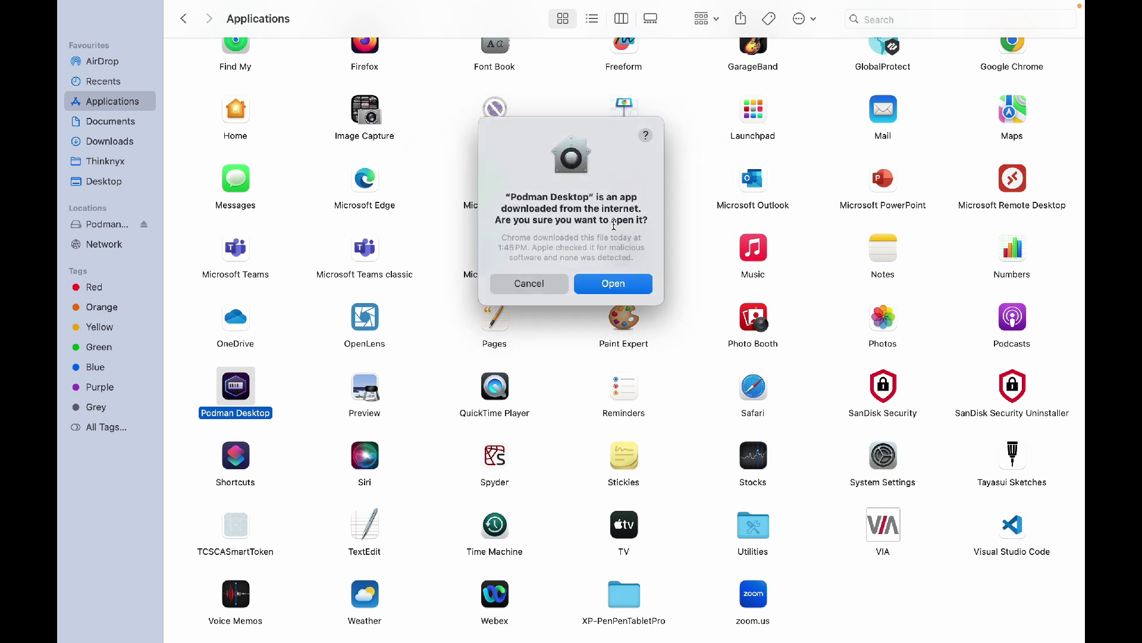
left_click(622, 285)
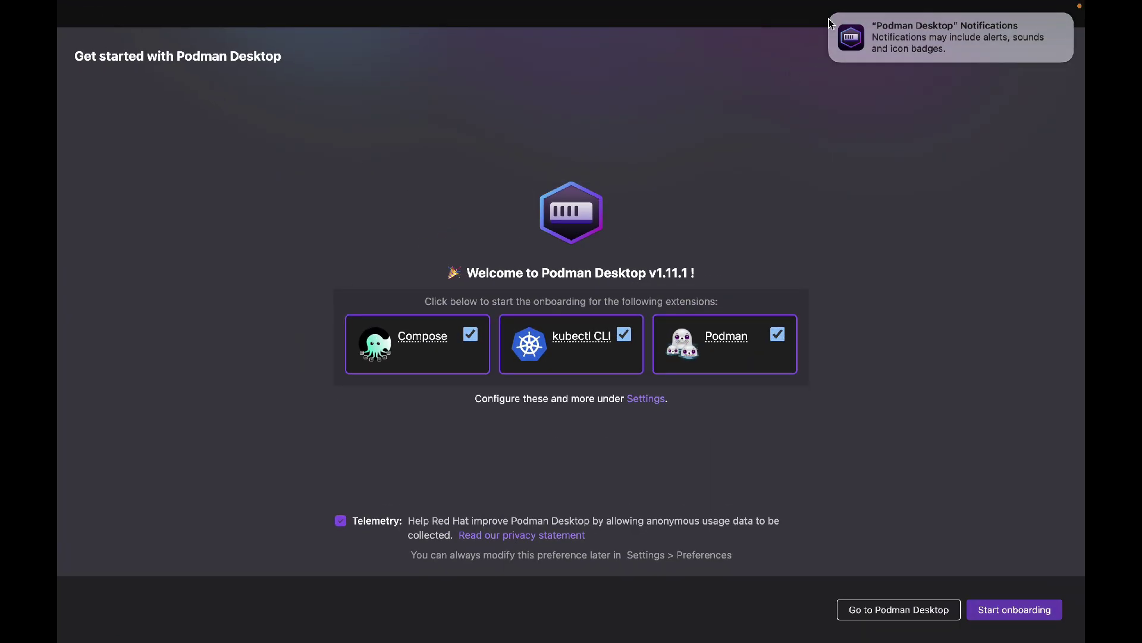
On the v1.11.1 welcome screen, disable telemetry sharing and start onboarding
left_click(832, 19)
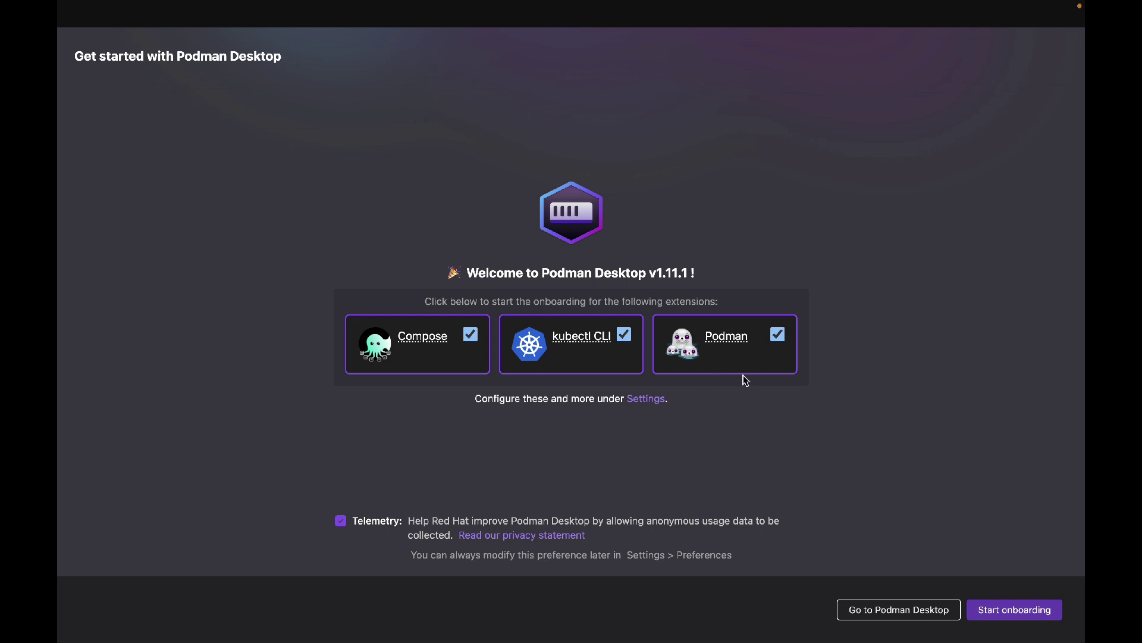
left_click_drag(649, 273, 688, 273)
left_click(746, 259)
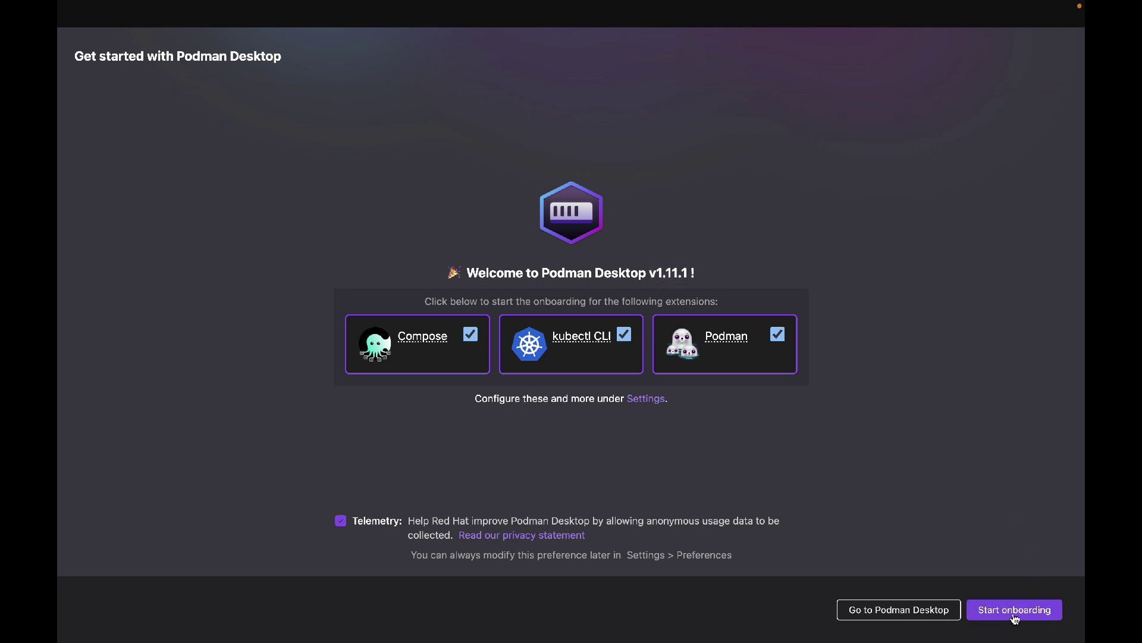
left_click(339, 521)
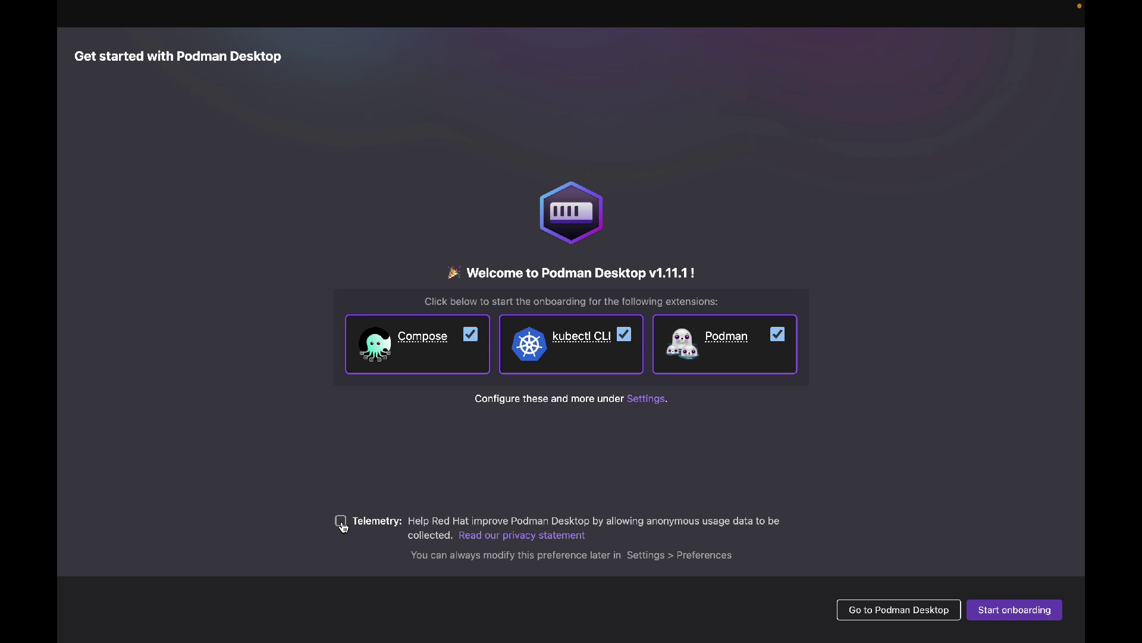
left_click(1015, 610)
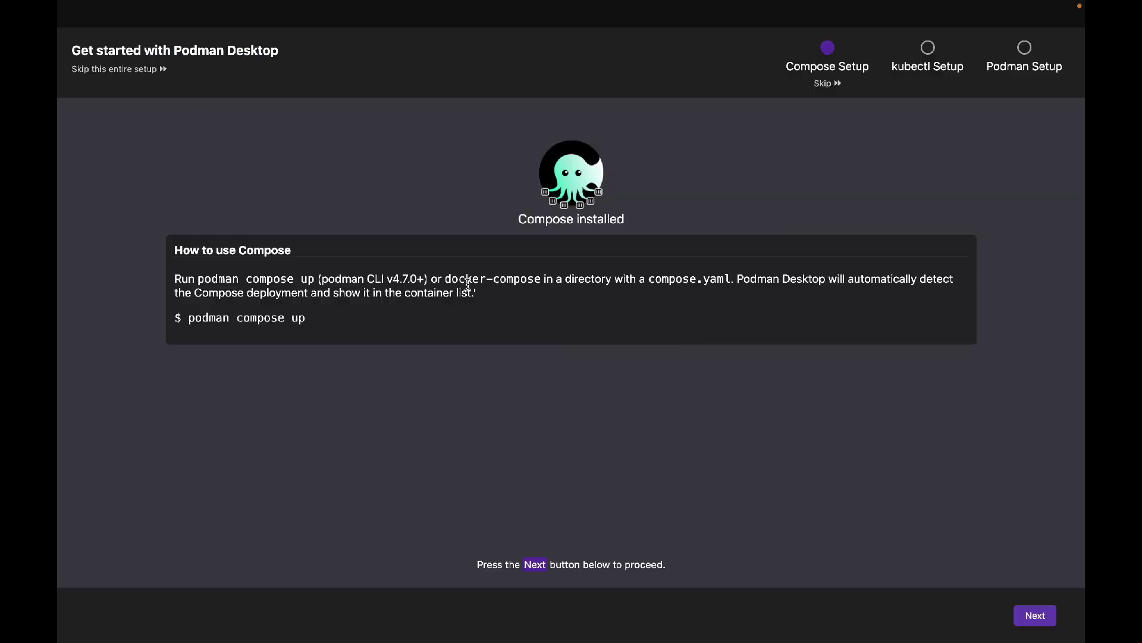
Skip Compose setup, pass kubectl setup and accept the Podman autostart settings
left_click(824, 84)
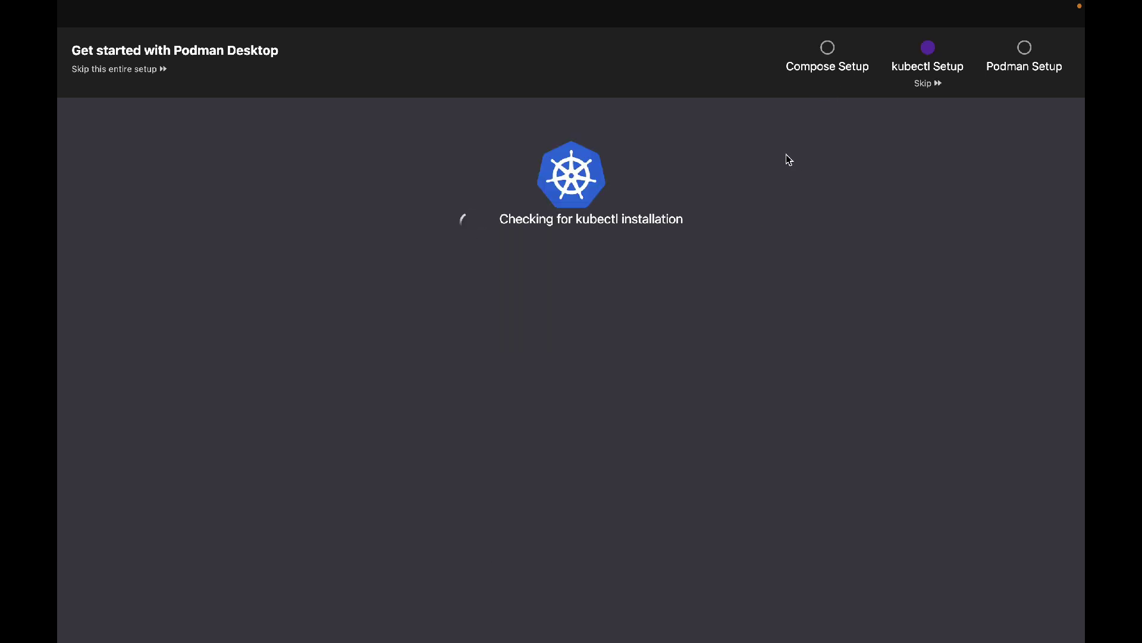
left_click(1034, 616)
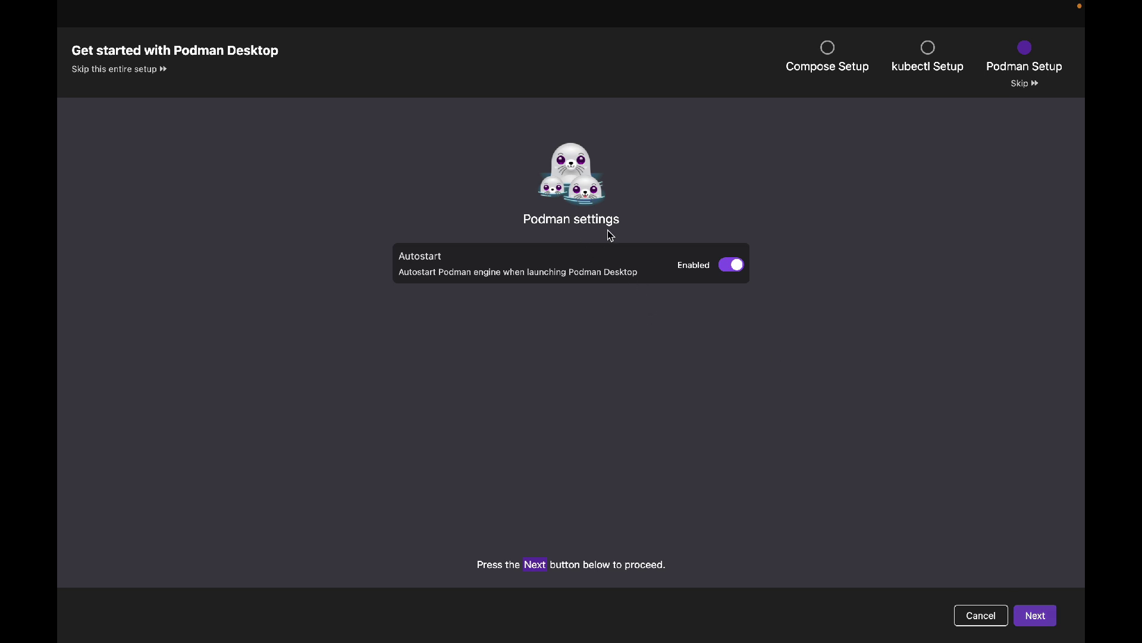
left_click(1036, 616)
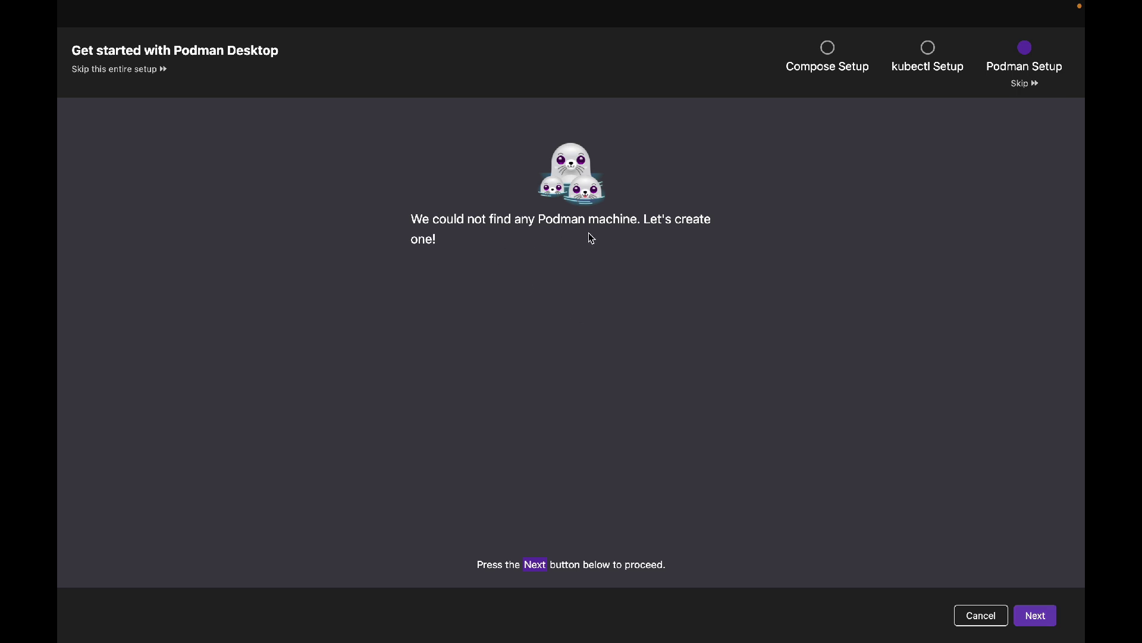
Create a Podman machine with 3 CPUs, 3 GB memory and a 12 GB disk
left_click(1046, 617)
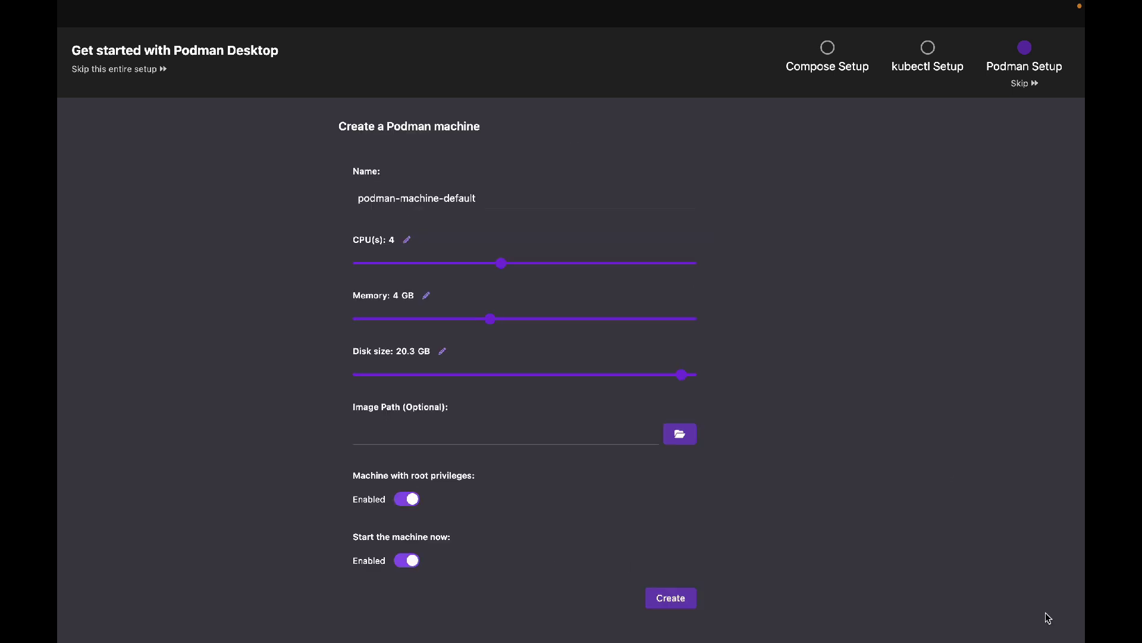
left_click(466, 264)
left_click(446, 318)
left_click(469, 376)
left_click(423, 375)
left_click(681, 607)
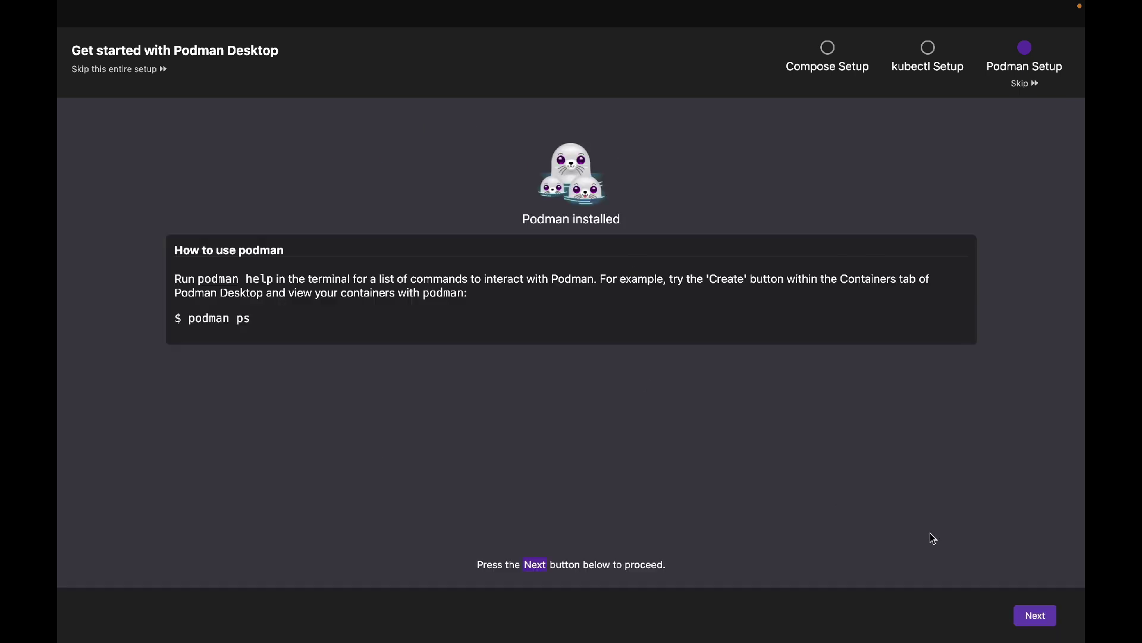
Finish onboarding to the Dashboard showing Podman v4.9.3 and dismiss the setup notification
left_click(1025, 613)
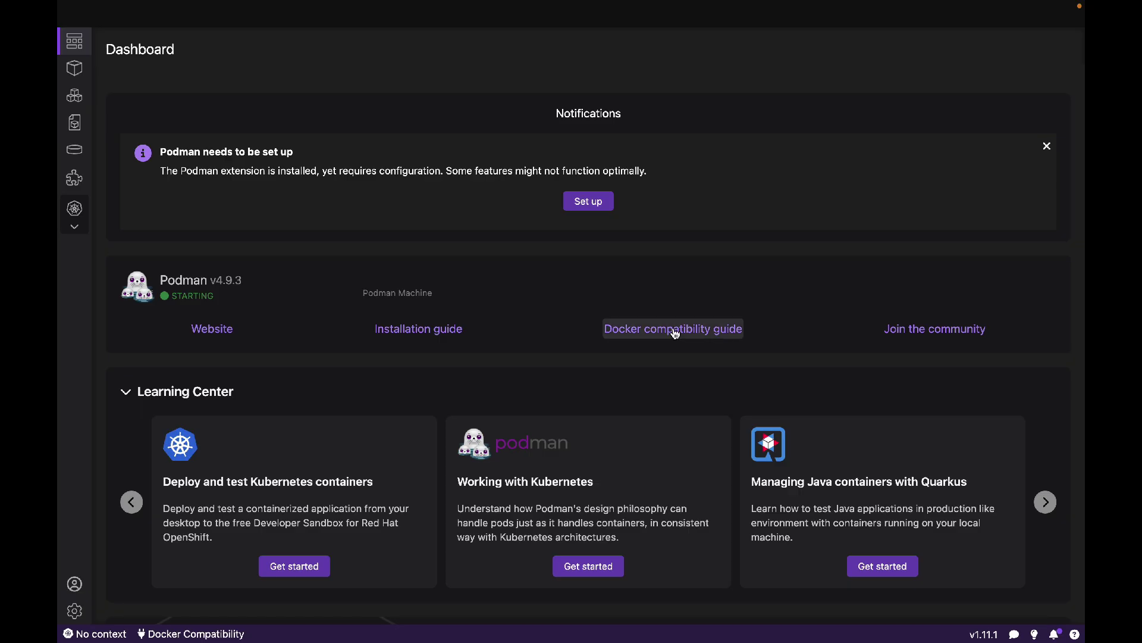
left_click_drag(210, 280, 241, 281)
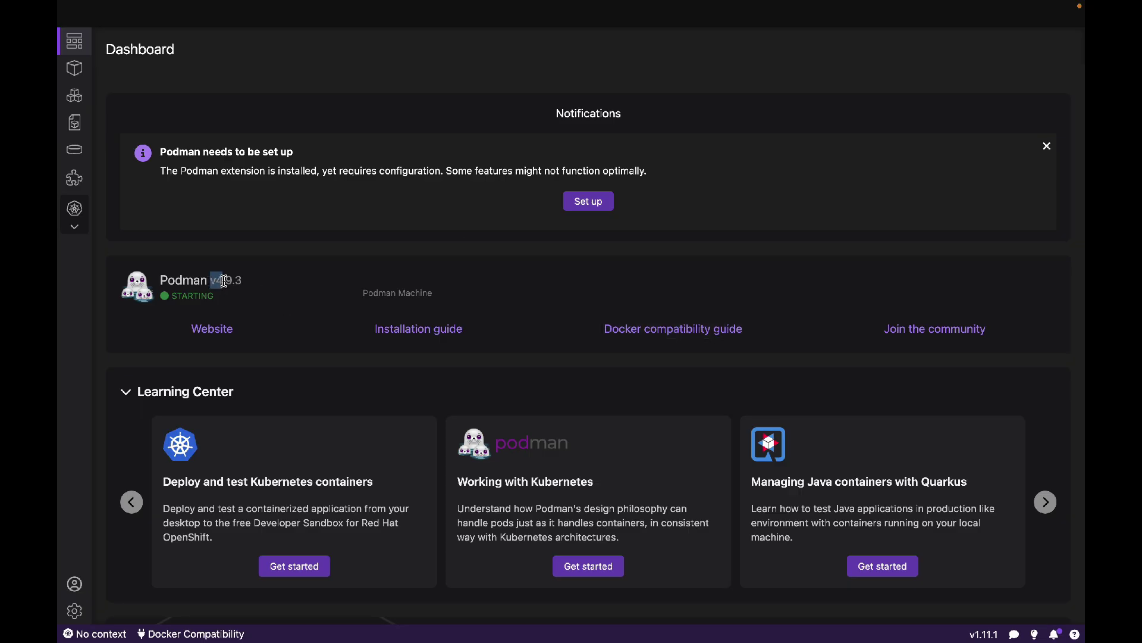
left_click(266, 291)
left_click(1047, 146)
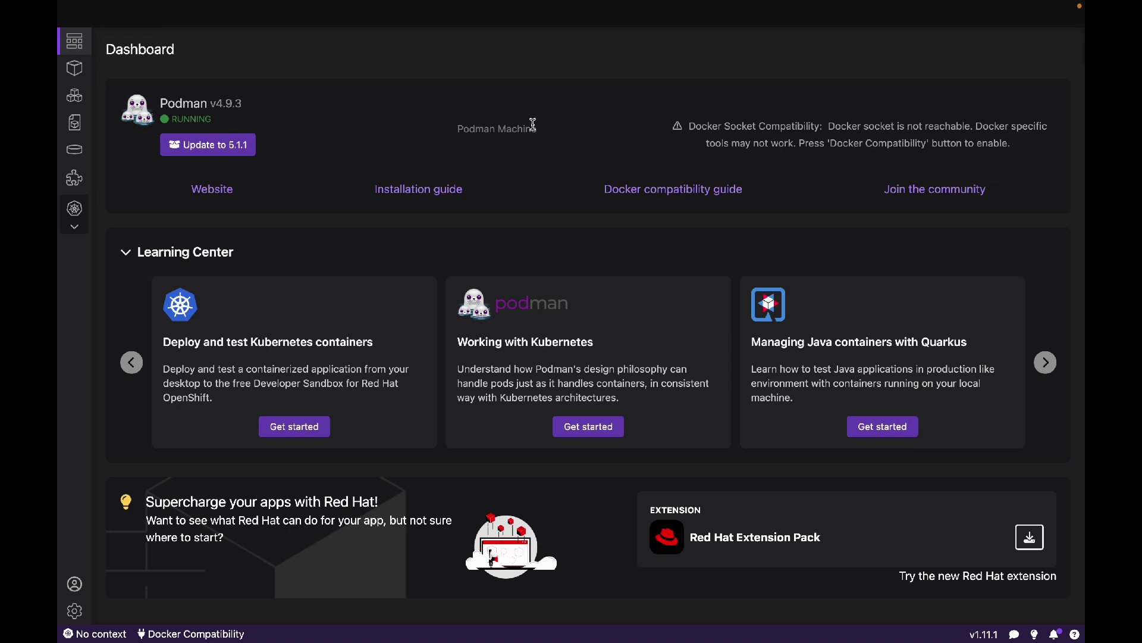
left_click(74, 614)
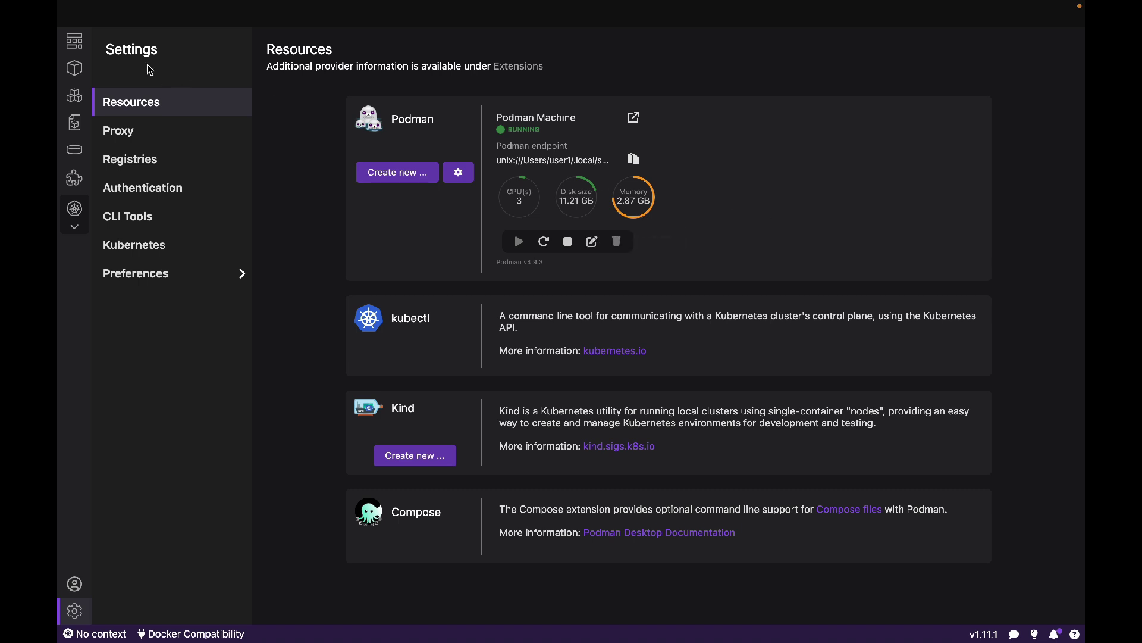
left_click(75, 43)
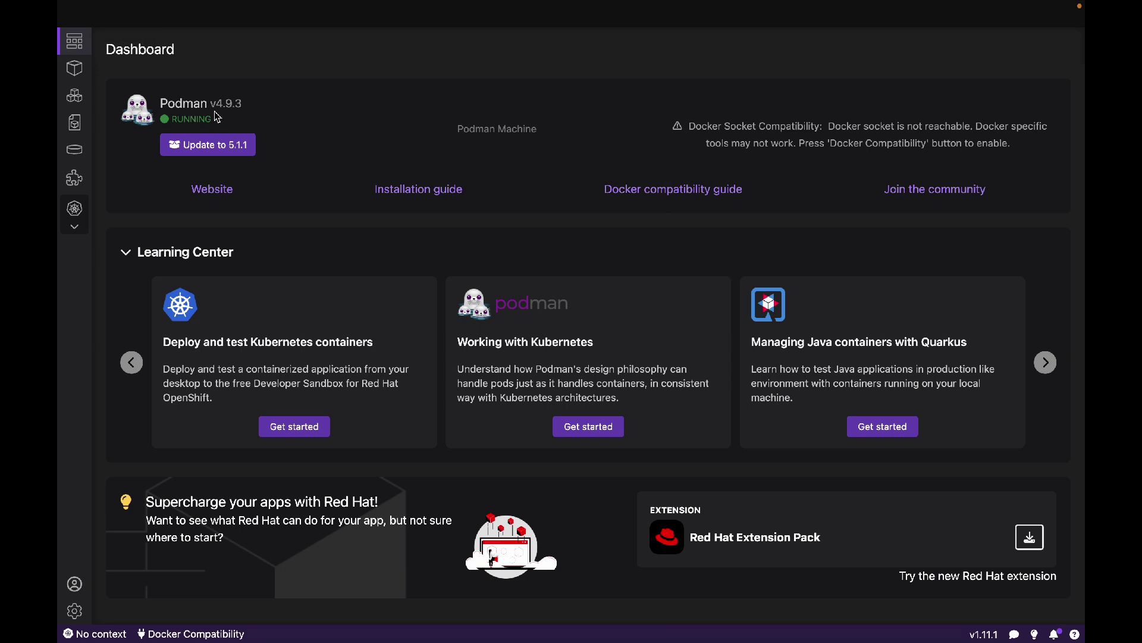
Page through the Learning Center cards and collapse the section
left_click(1049, 370)
left_click(1049, 370)
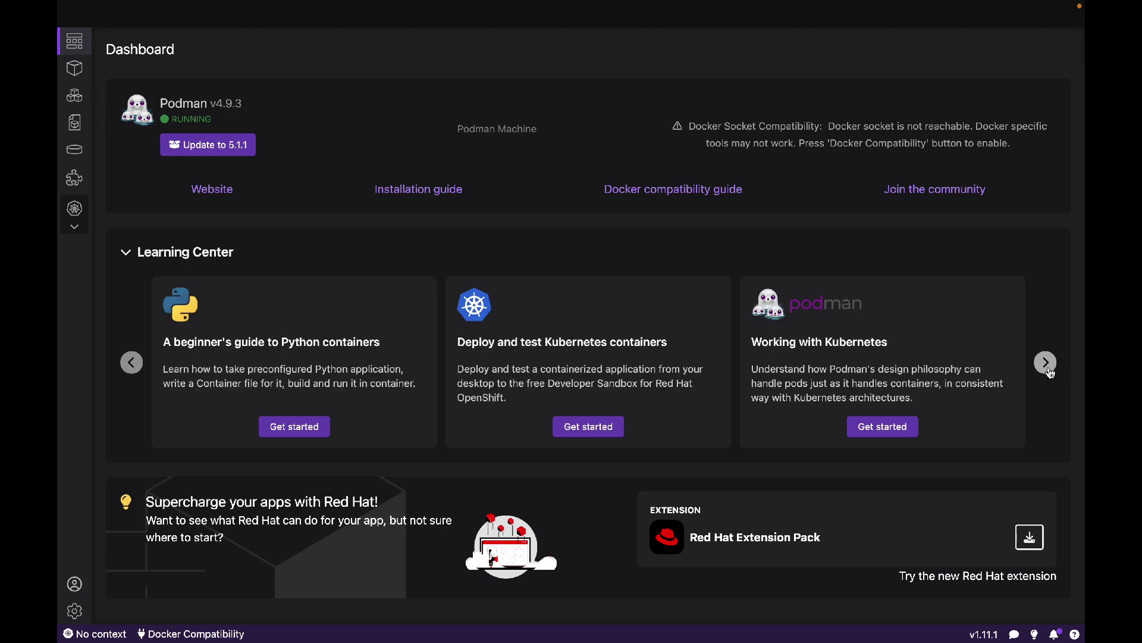
left_click(126, 252)
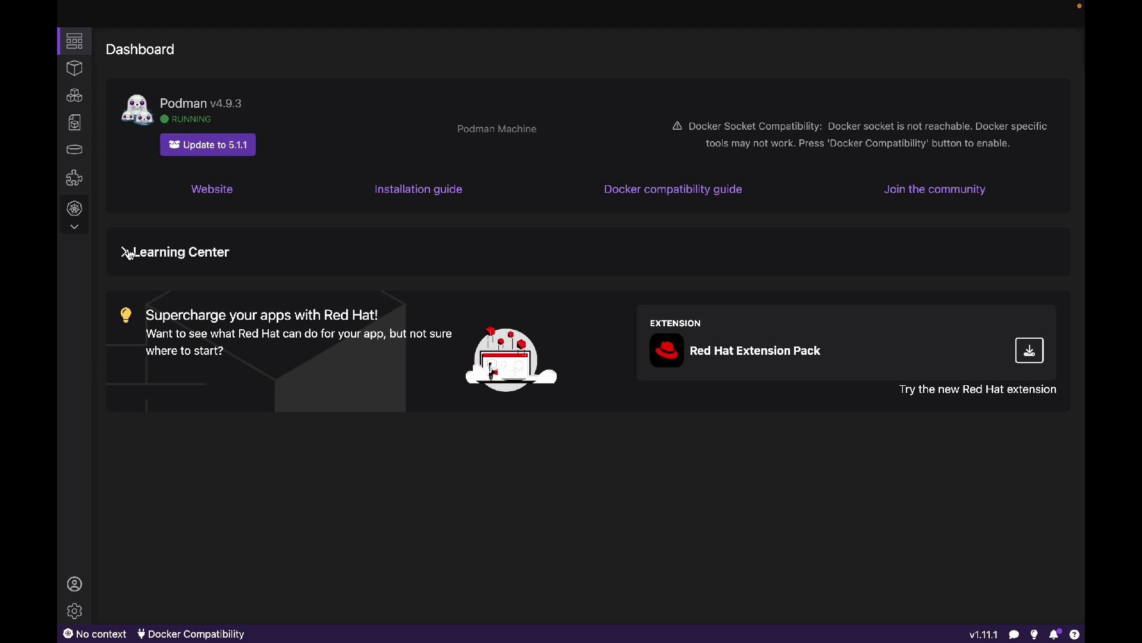
Visit the empty Containers, Pods, Images and Volumes pages
left_click(75, 71)
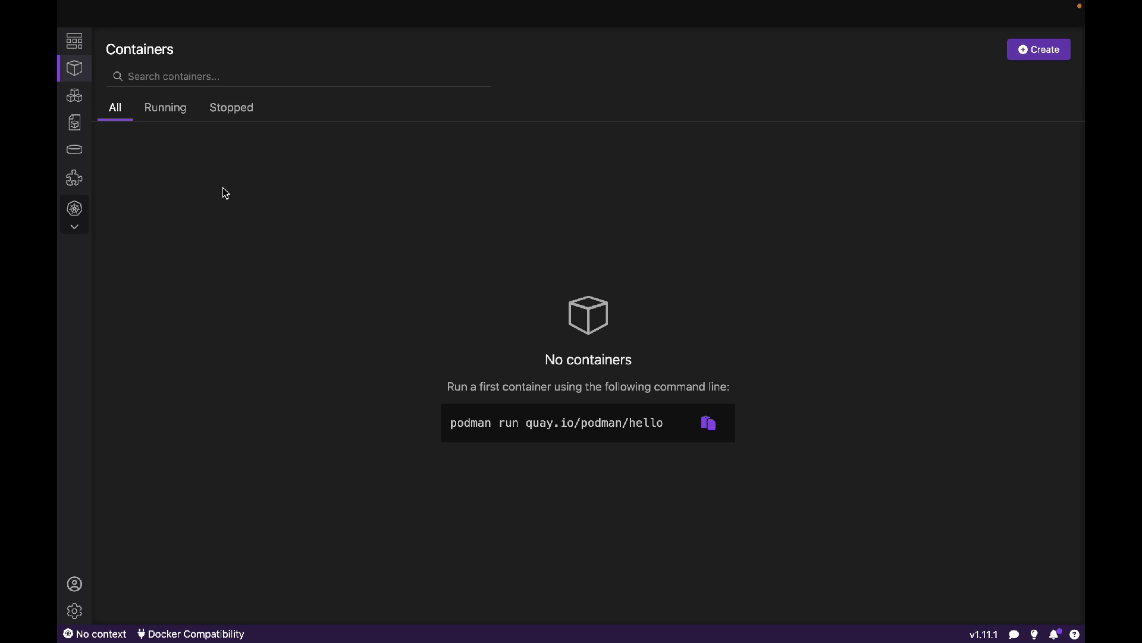
left_click(75, 98)
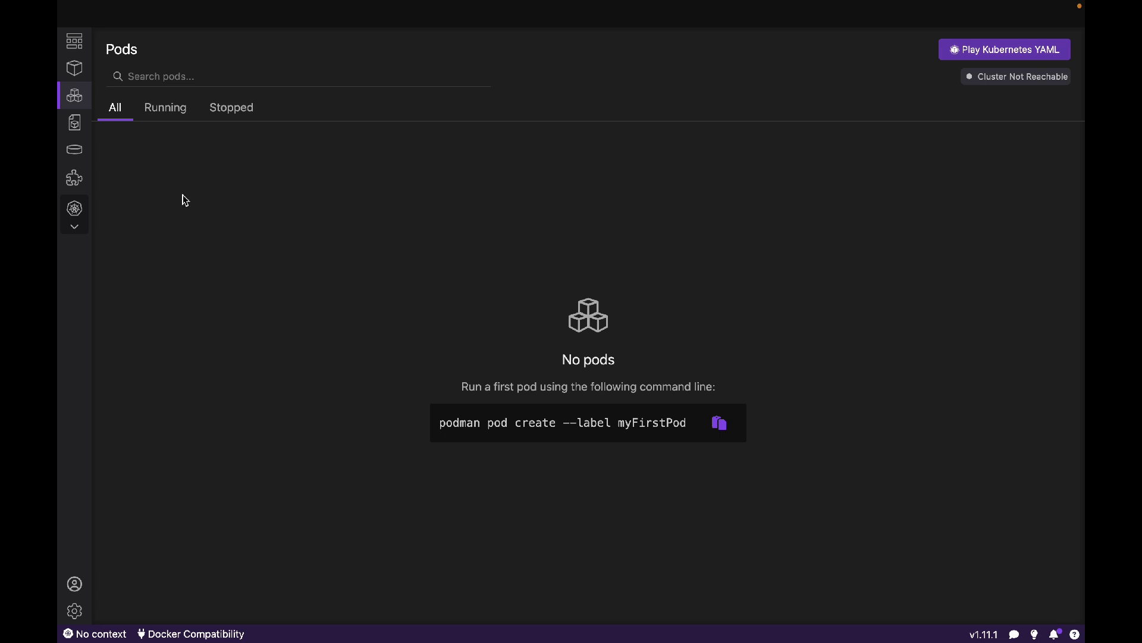
left_click(75, 125)
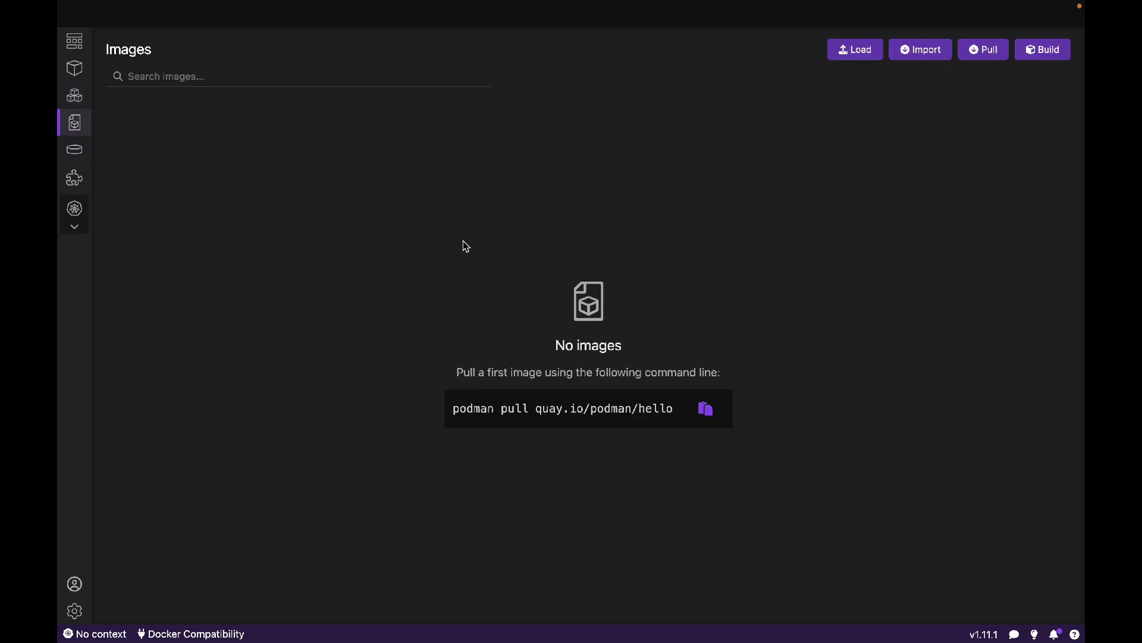
left_click(74, 149)
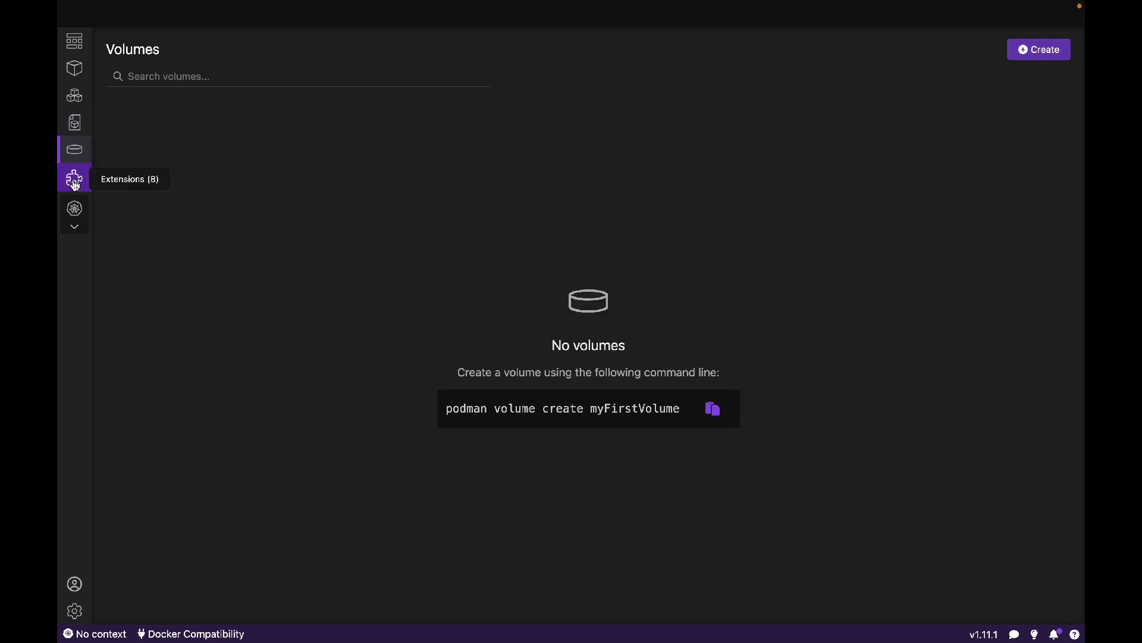
left_click(74, 182)
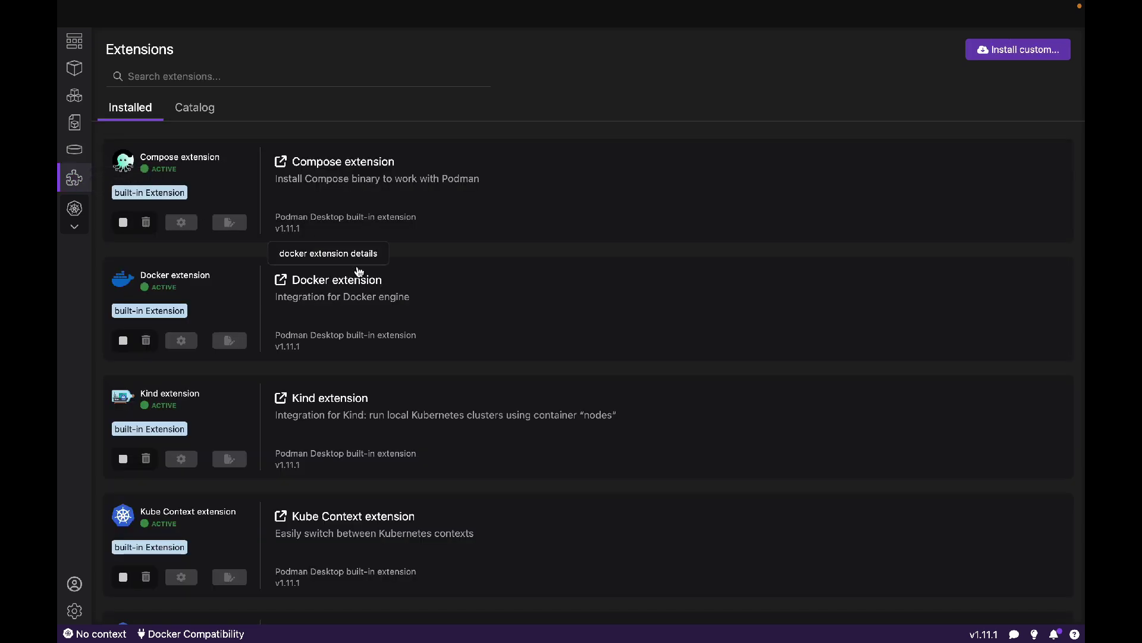
scroll(227, 182, "down", 1)
scroll(226, 182, "down", 2)
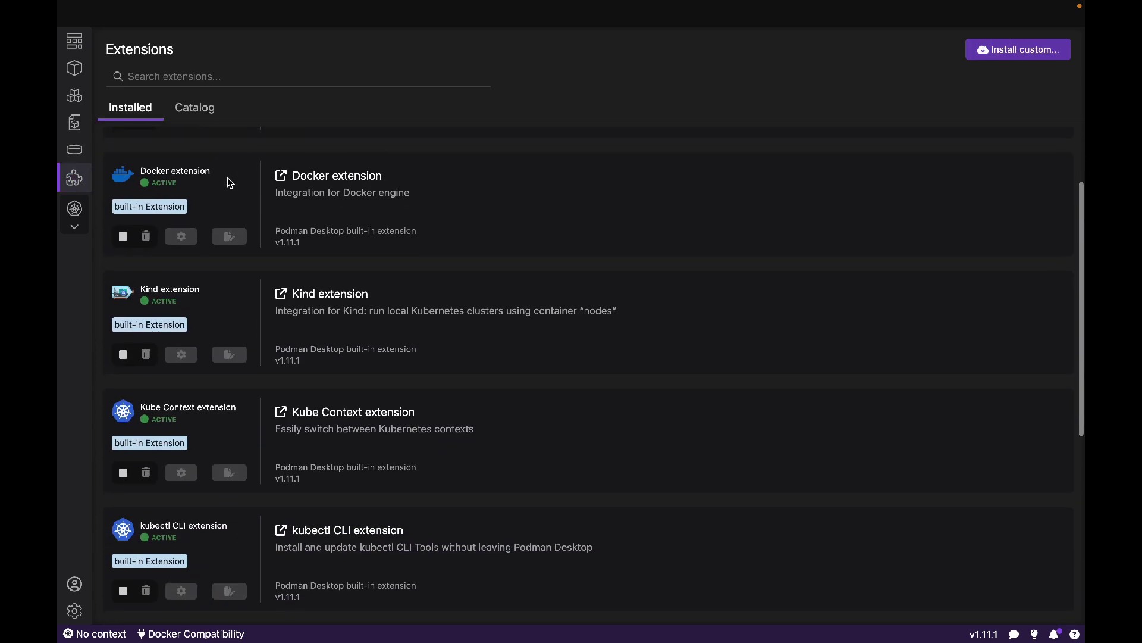
scroll(227, 183, "down", 1)
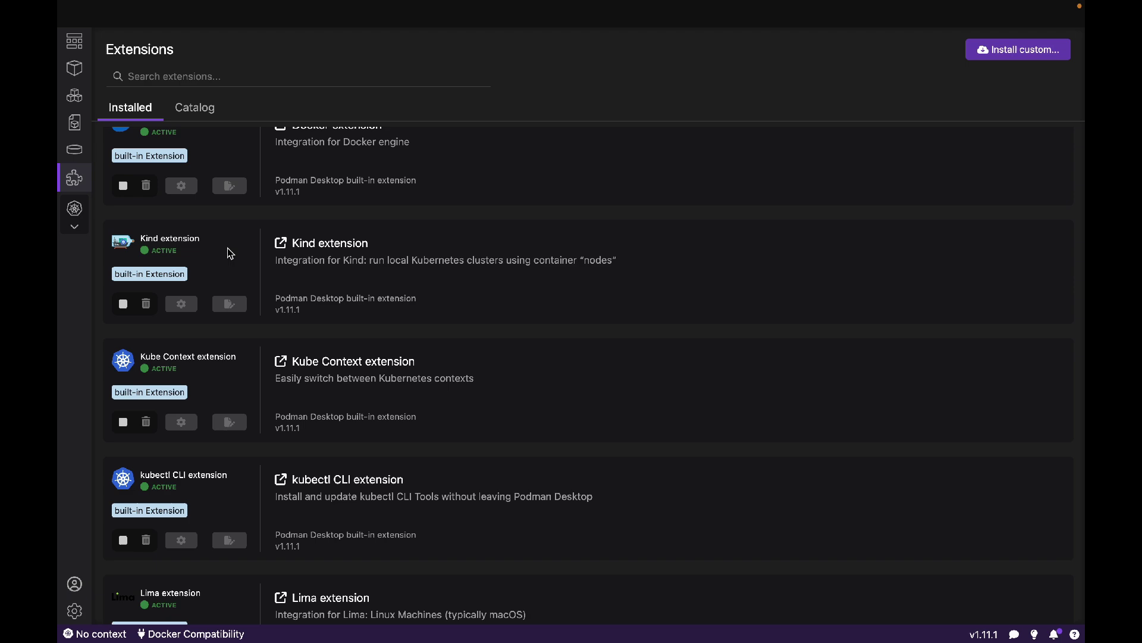
scroll(228, 250, "down", 1)
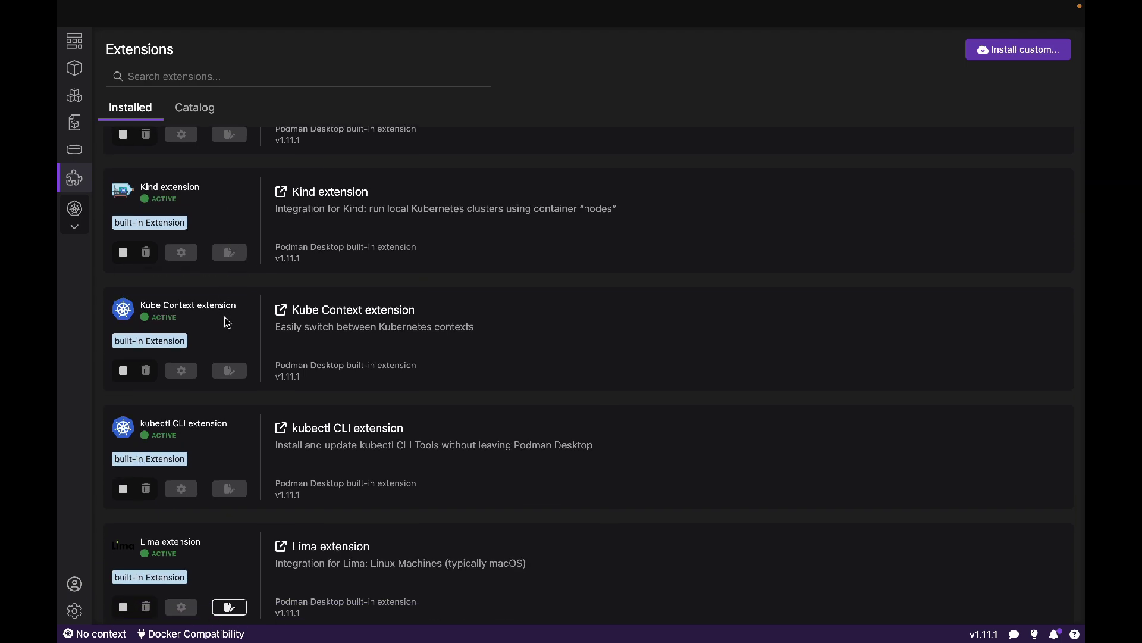
scroll(224, 325, "down", 2)
scroll(219, 385, "down", 2)
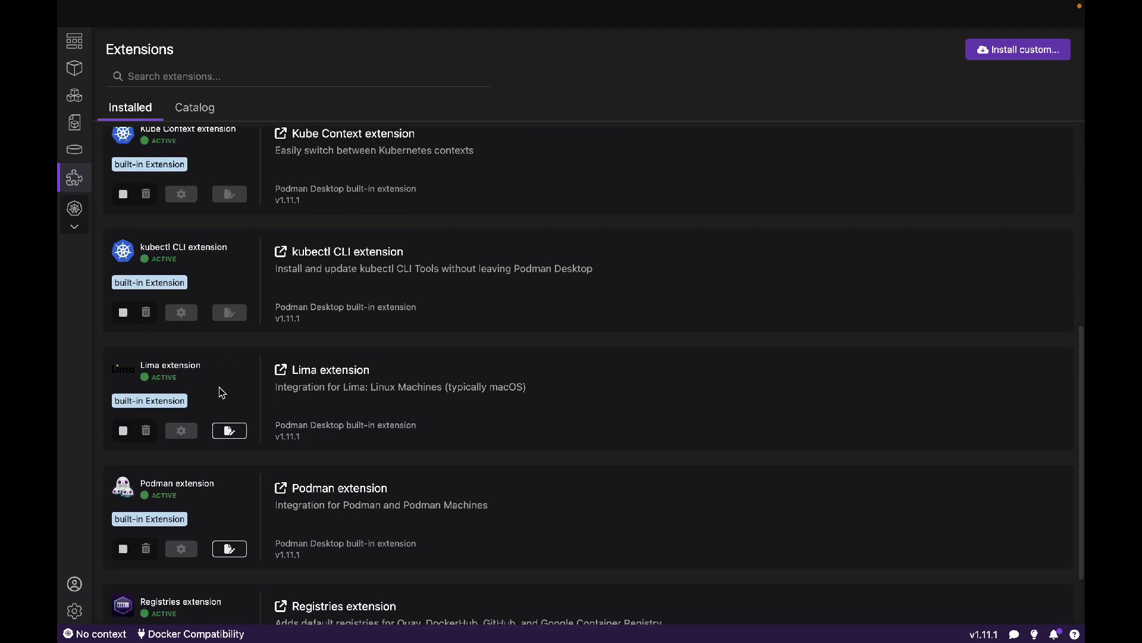
scroll(219, 387, "down", 1)
scroll(220, 442, "down", 1)
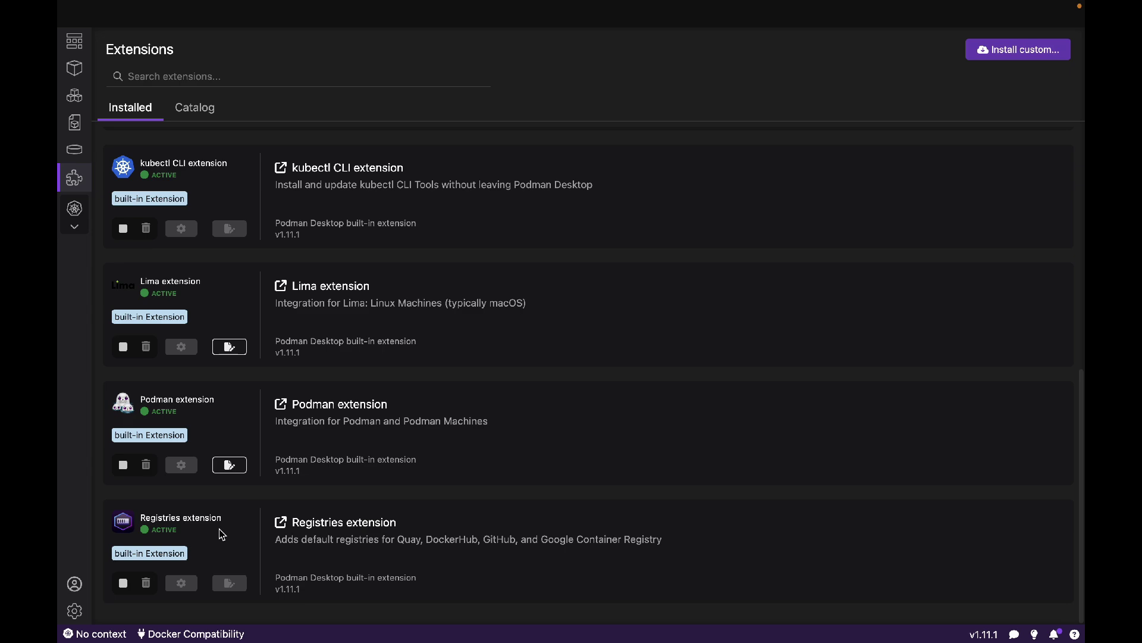
scroll(176, 451, "up", 4)
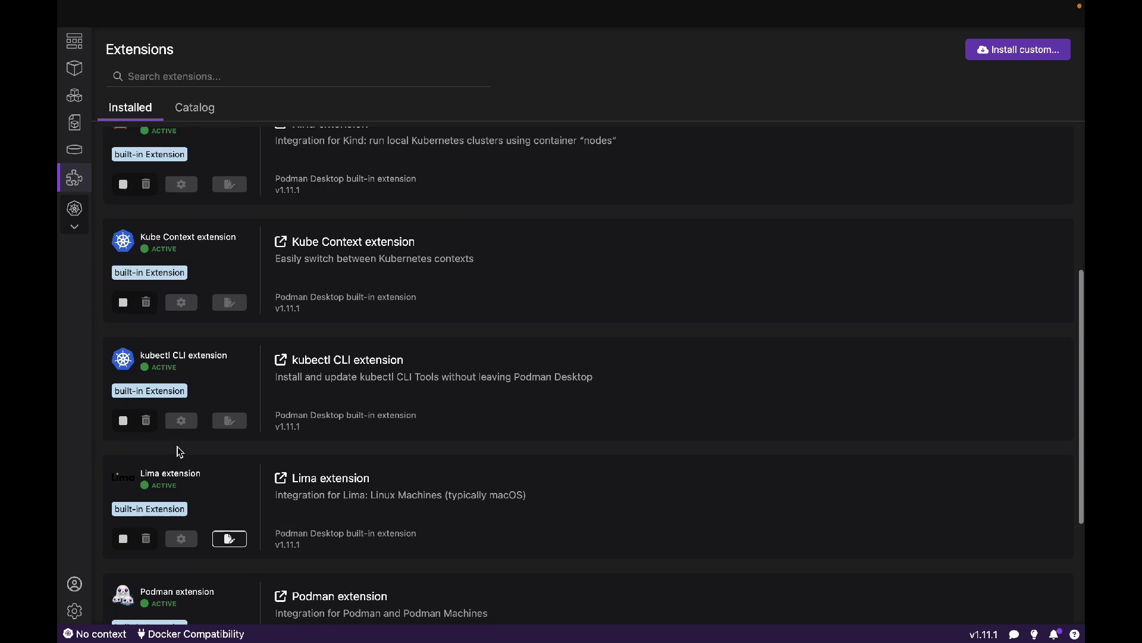
scroll(177, 437, "up", 4)
scroll(177, 433, "up", 2)
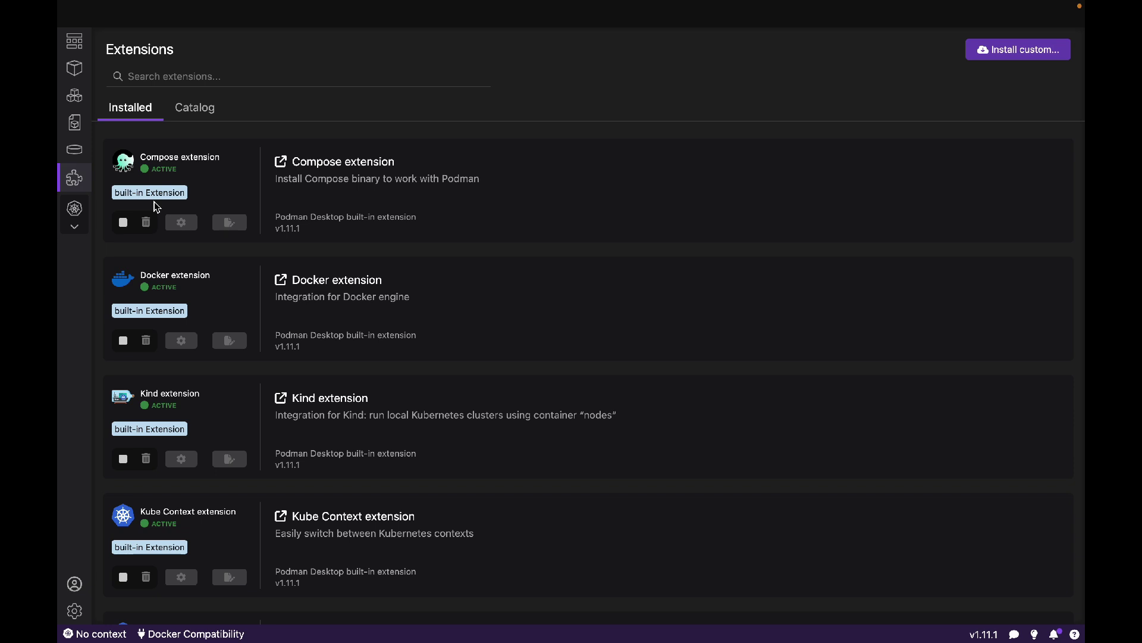
Switch the Extensions page to the Catalog of installable extensions
left_click(195, 110)
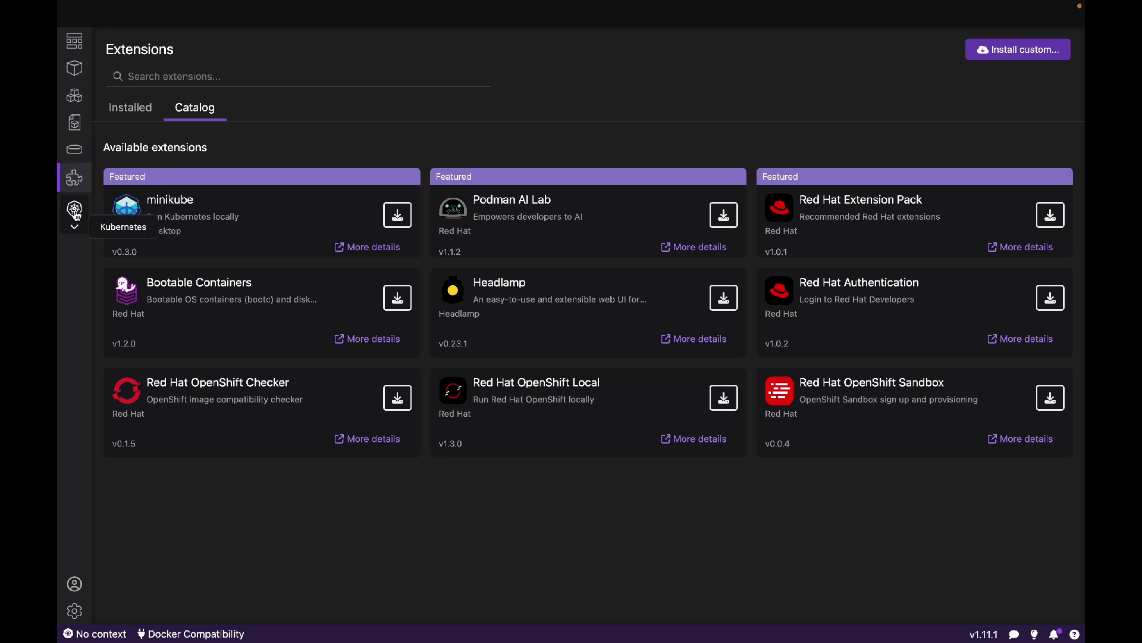
Expand Kubernetes, view the empty Nodes, Deployments, Services, Ingresses & Routes and PVC pages, then collapse it
left_click(74, 225)
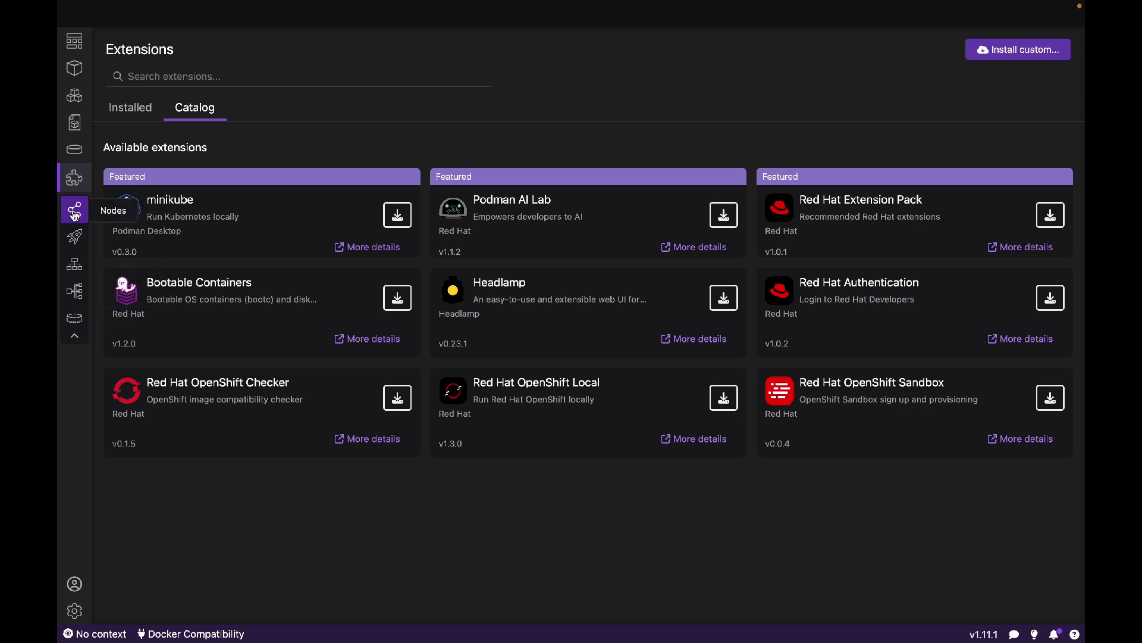
left_click(76, 215)
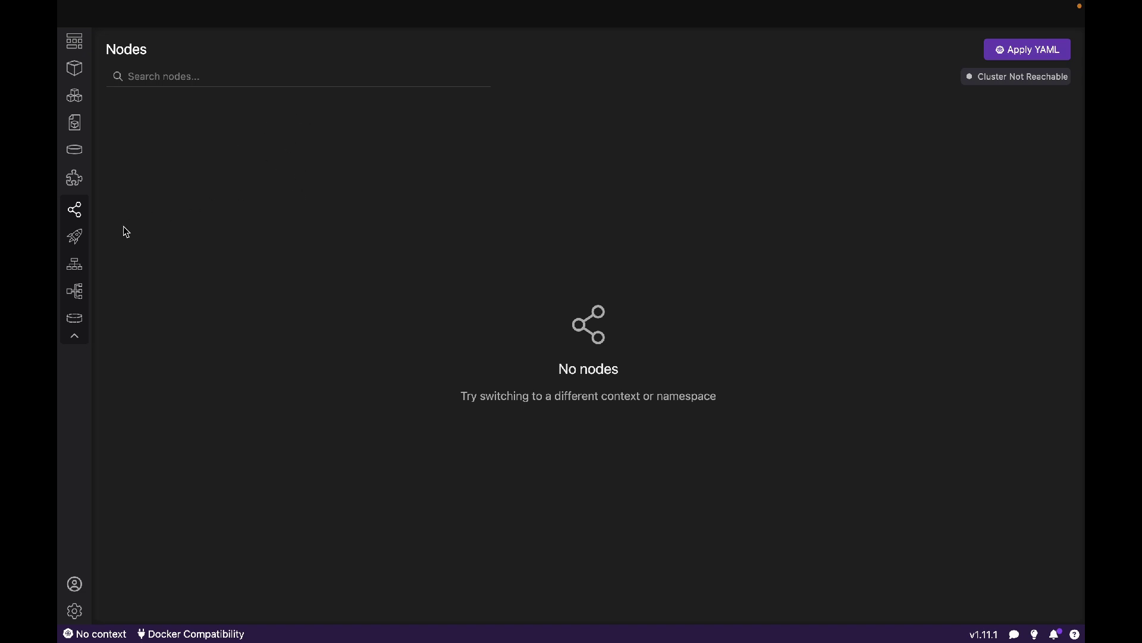
left_click(75, 240)
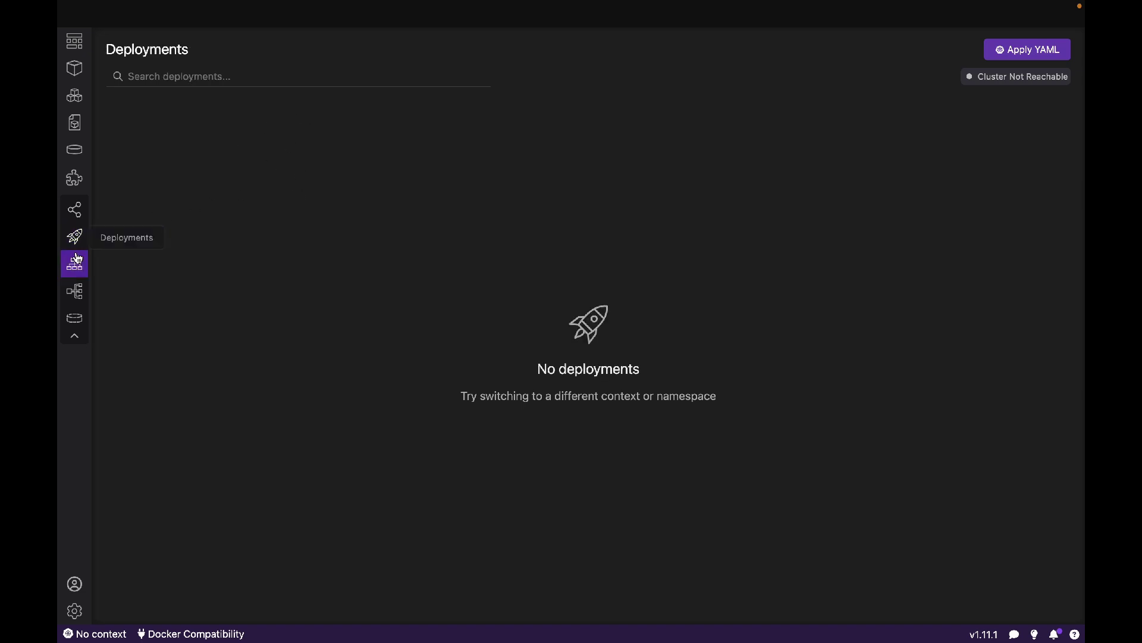
left_click(75, 266)
left_click(75, 295)
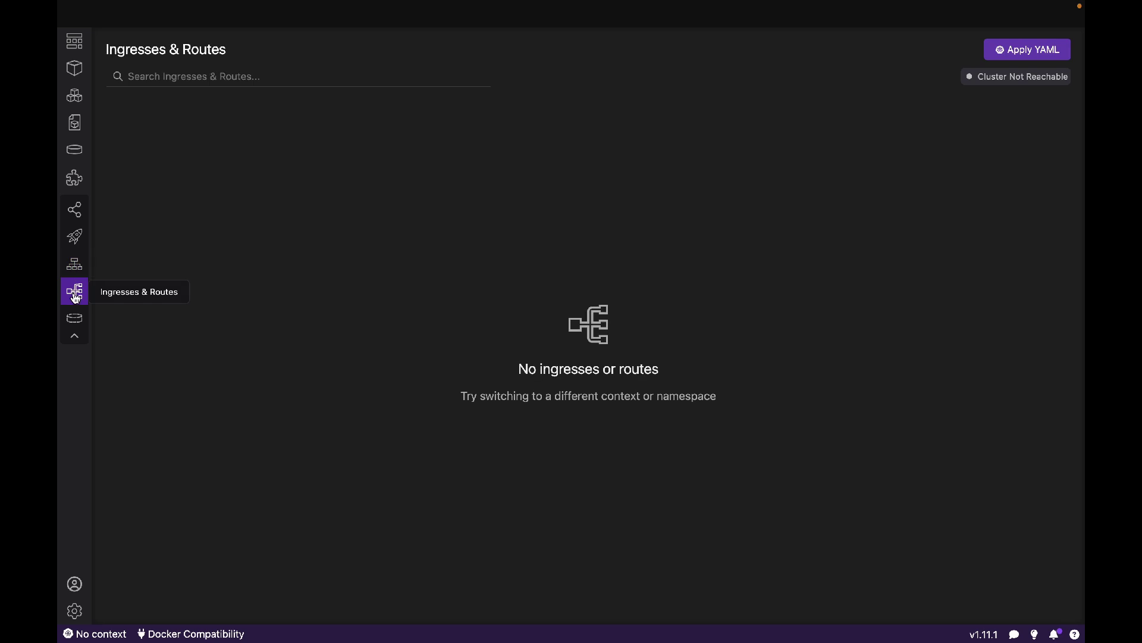
left_click(75, 321)
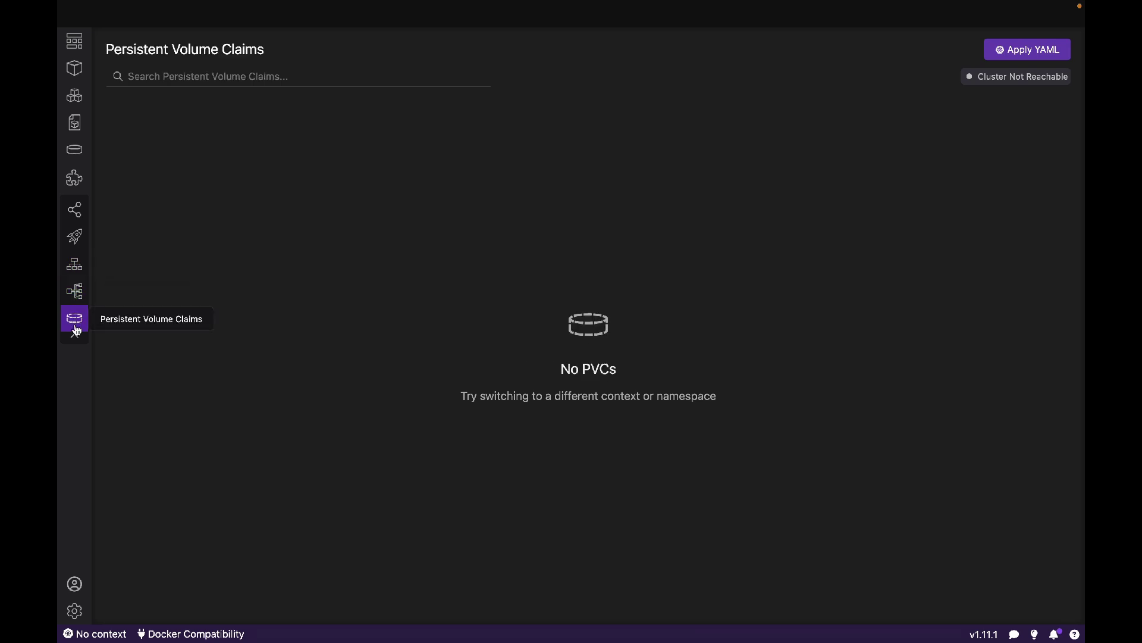
left_click(76, 332)
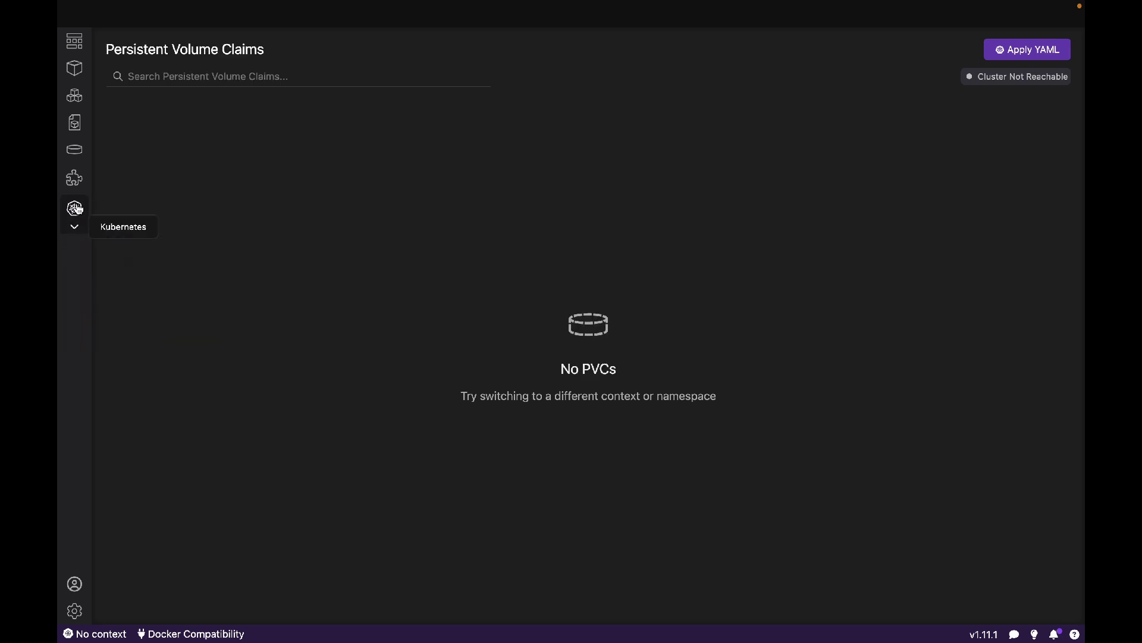
Review Settings resources, the disabled Proxy configuration and the Registries list (Docker Hub, Quay, GitHub, GCR)
left_click(74, 612)
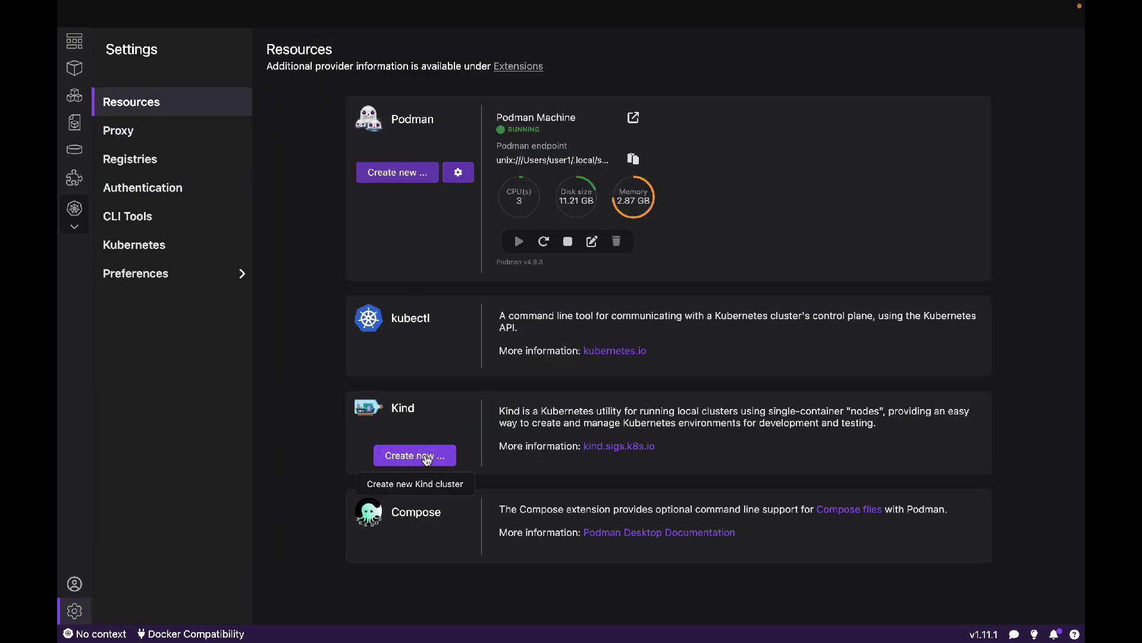
left_click(157, 145)
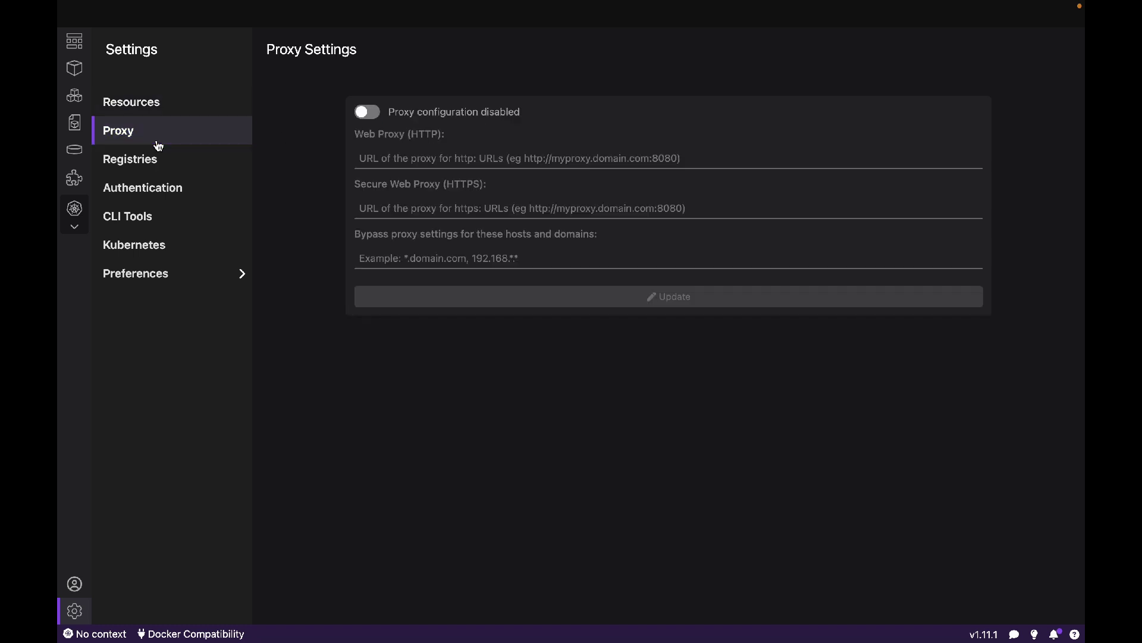
left_click(154, 172)
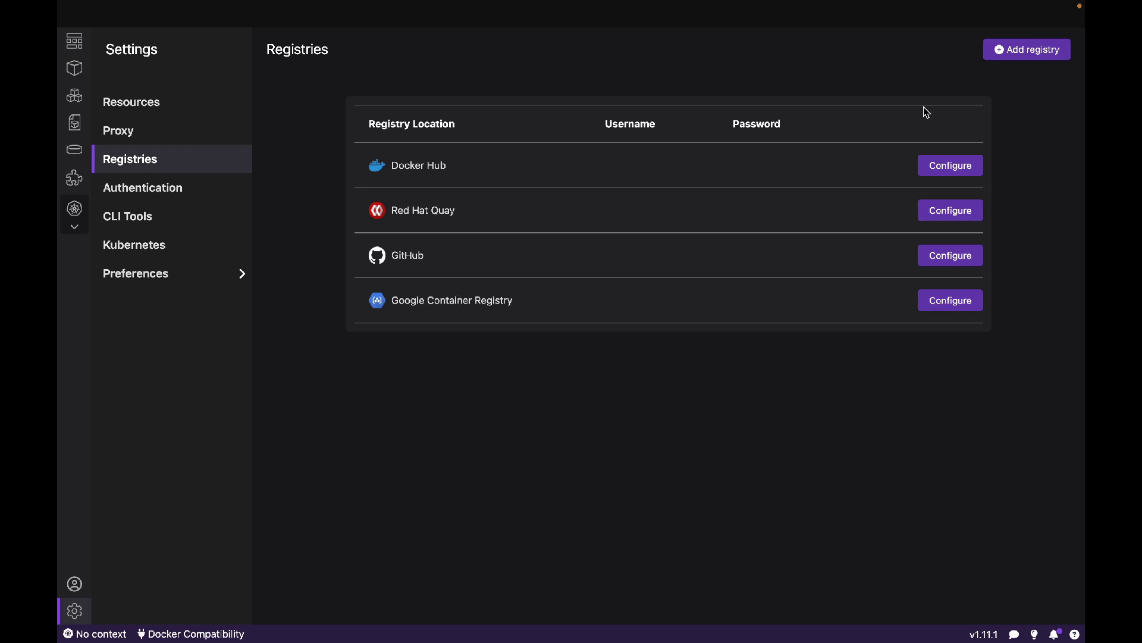
Start a new registry entry with empty URL, username and password, cancel it, then view Authentication settings
left_click(1021, 52)
left_click(446, 344)
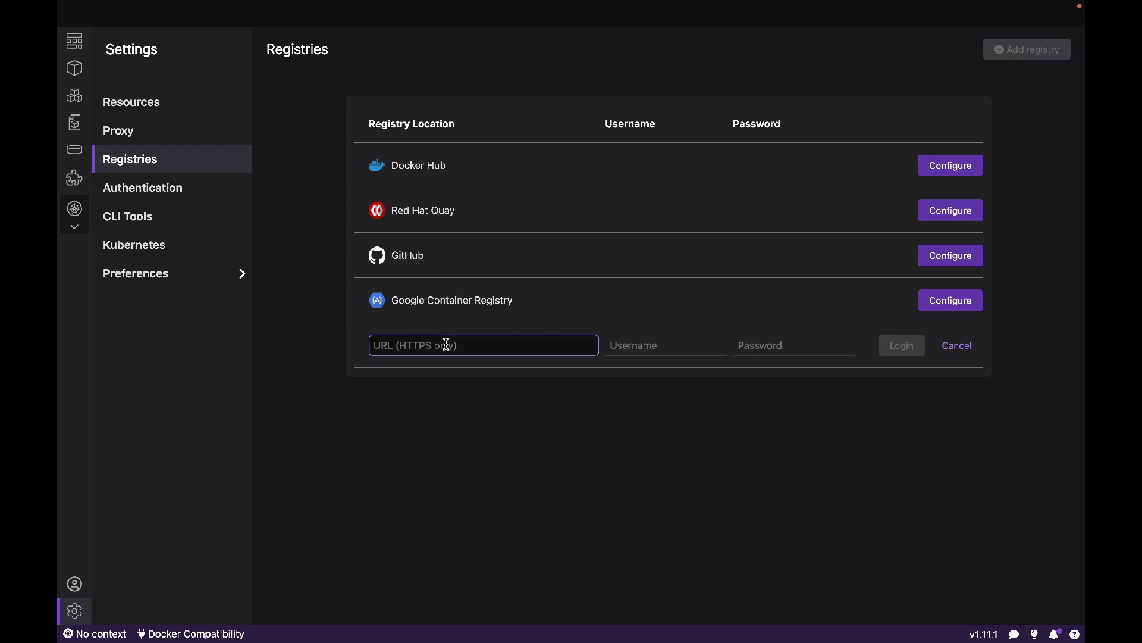
left_click(627, 346)
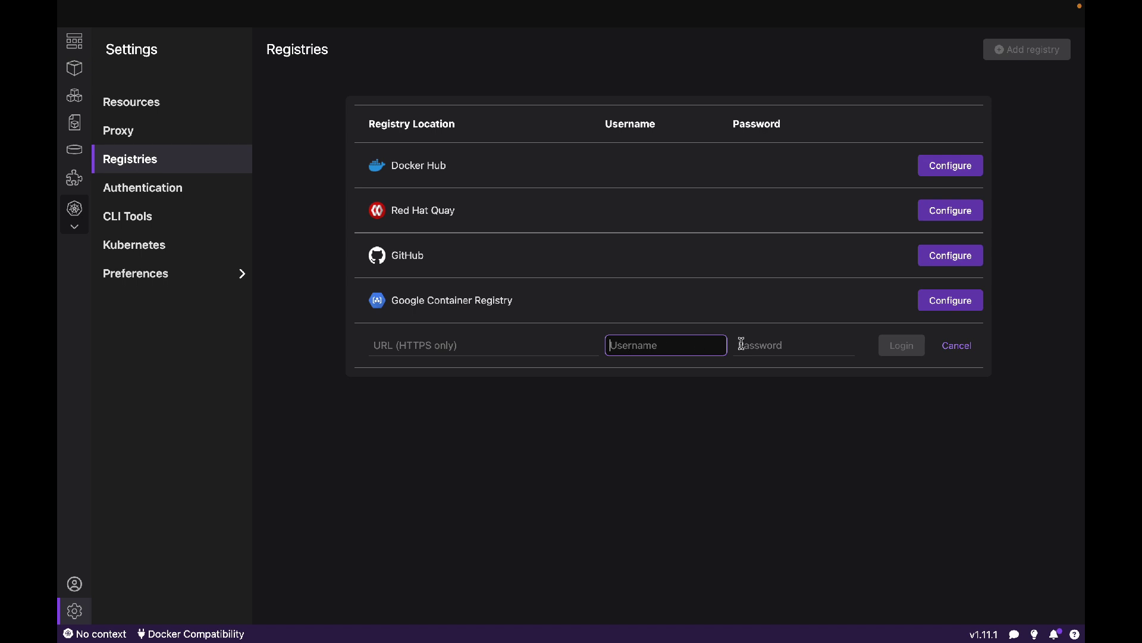
left_click(755, 344)
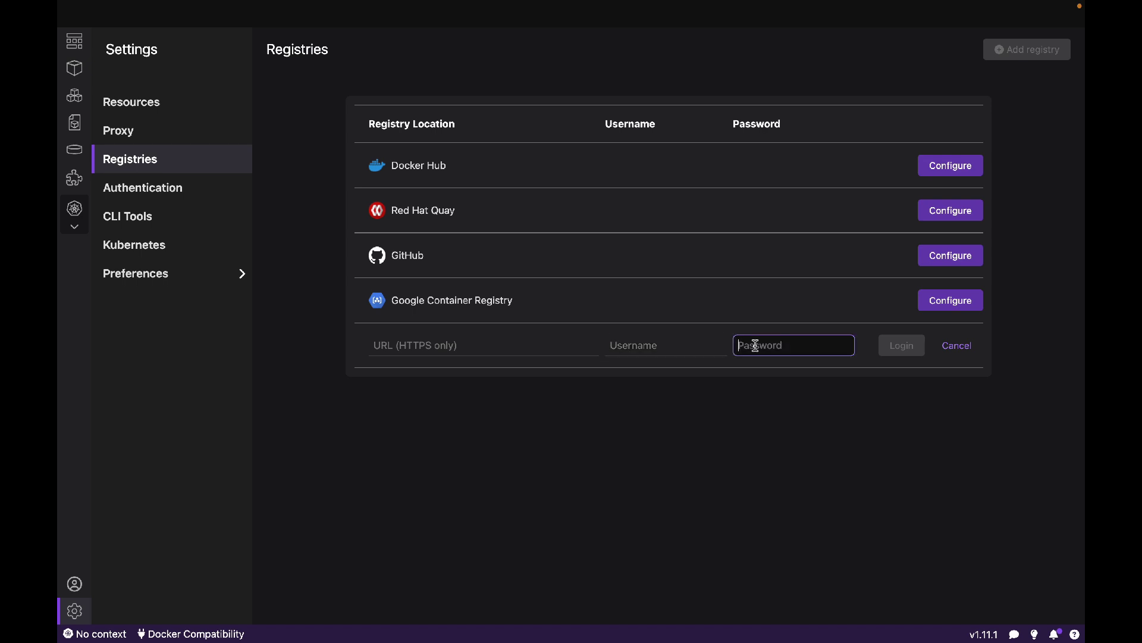
left_click(893, 378)
left_click(956, 349)
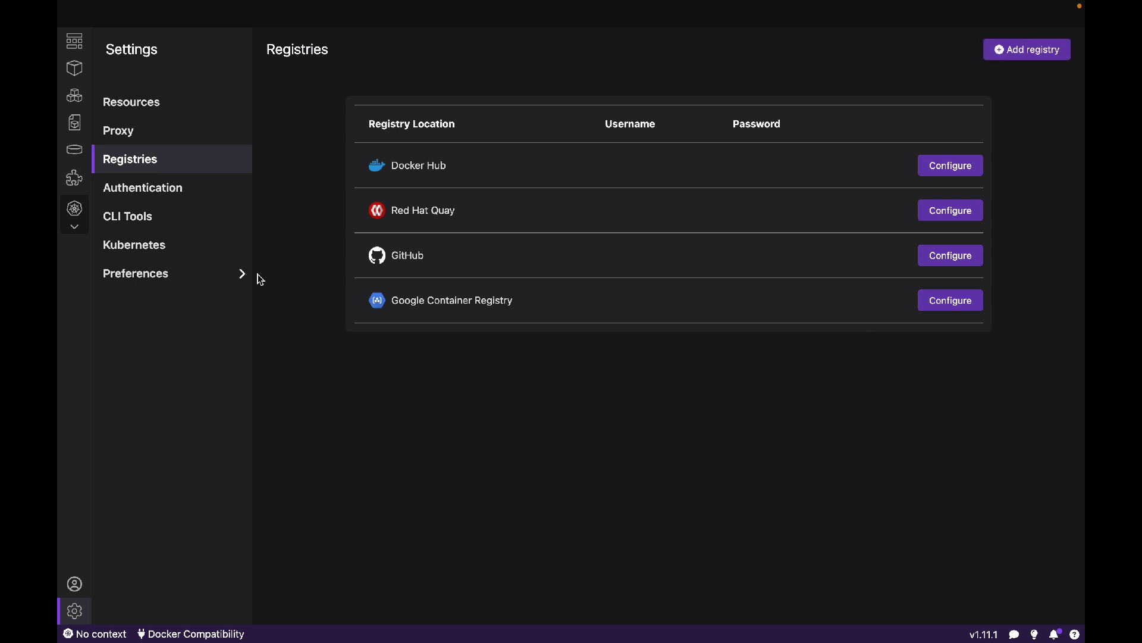
left_click(172, 191)
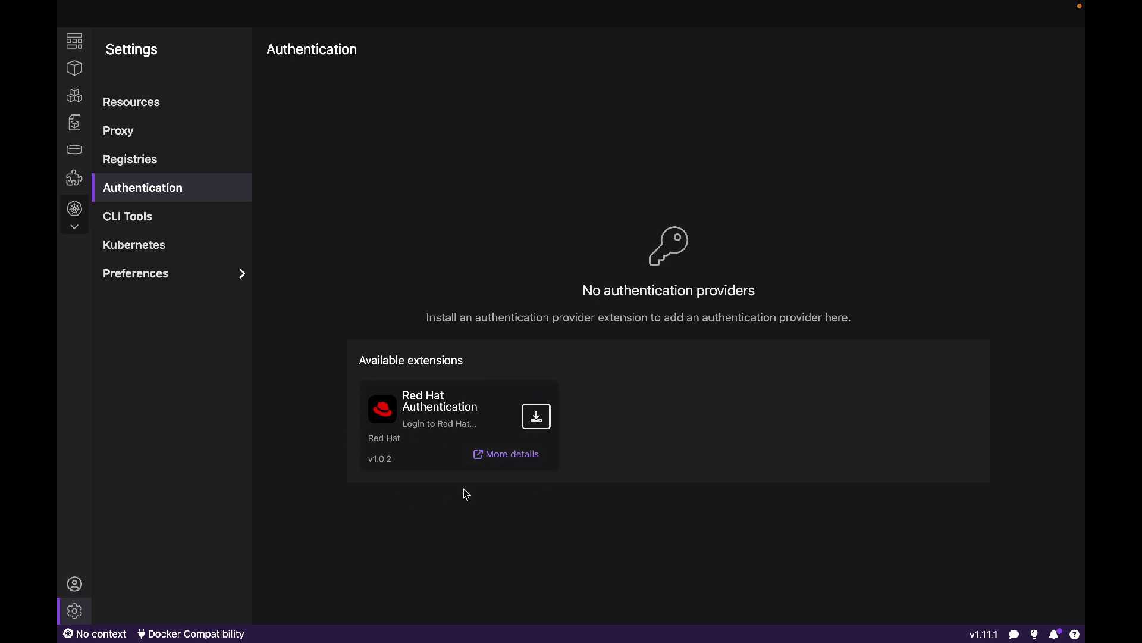
Review CLI Tools (docker-compose, kubectl v1.25.7) and the Kubernetes contexts docker-desktop and kind-thinknyxk8s
left_click(170, 211)
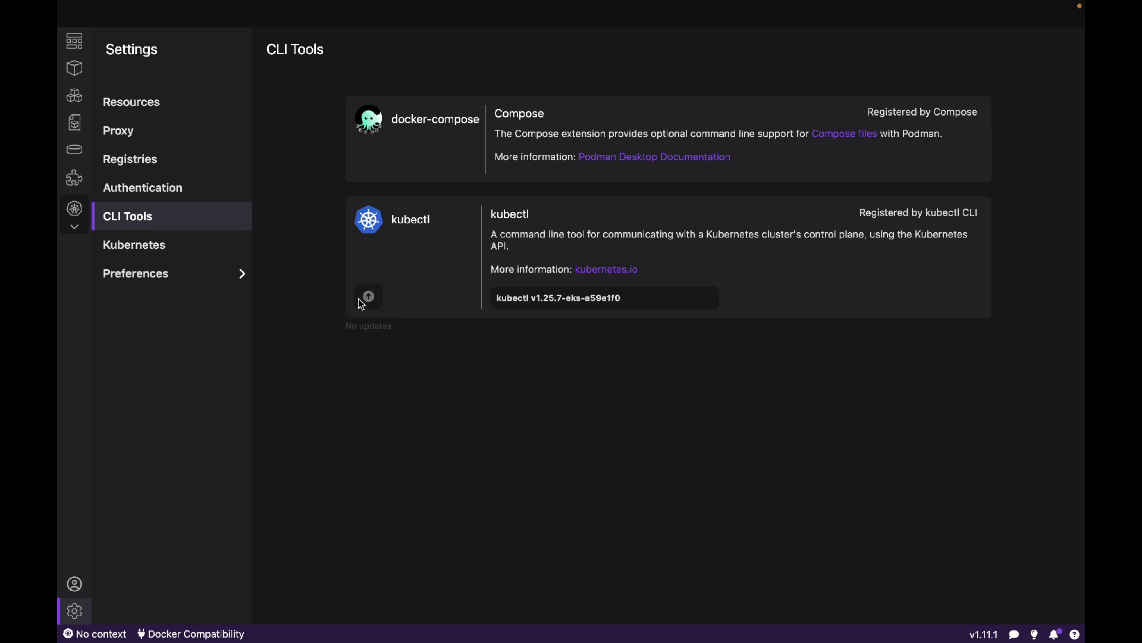
left_click(170, 246)
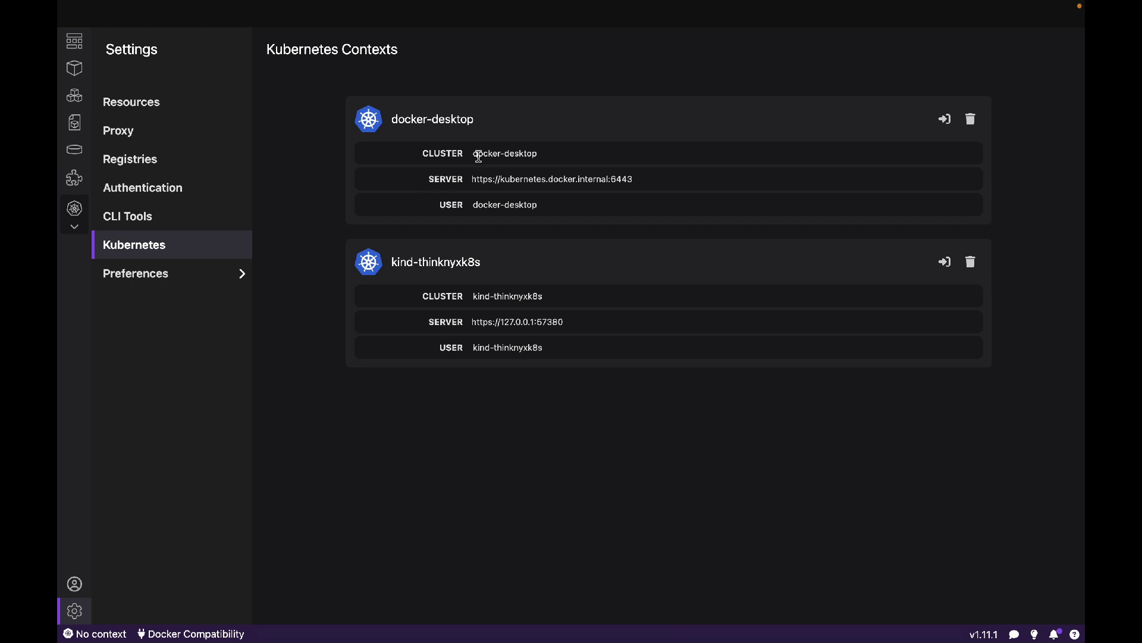
left_click_drag(473, 152, 552, 157)
left_click_drag(474, 293, 566, 301)
left_click(566, 298)
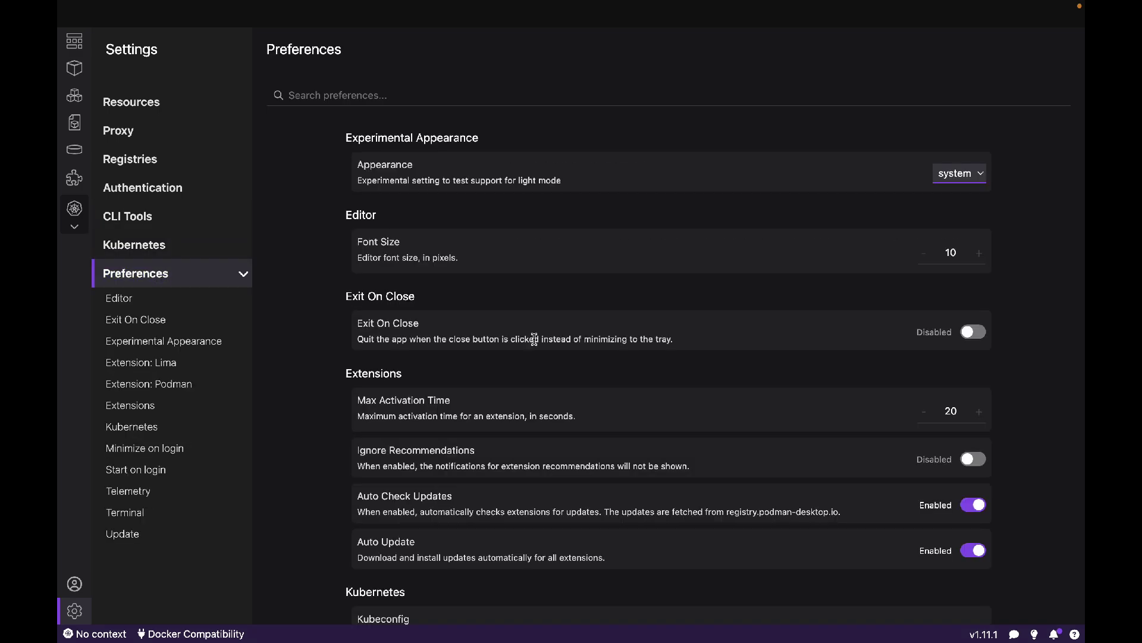
scroll(548, 343, "down", 1)
scroll(550, 343, "down", 5)
scroll(550, 343, "down", 2)
scroll(548, 343, "down", 1)
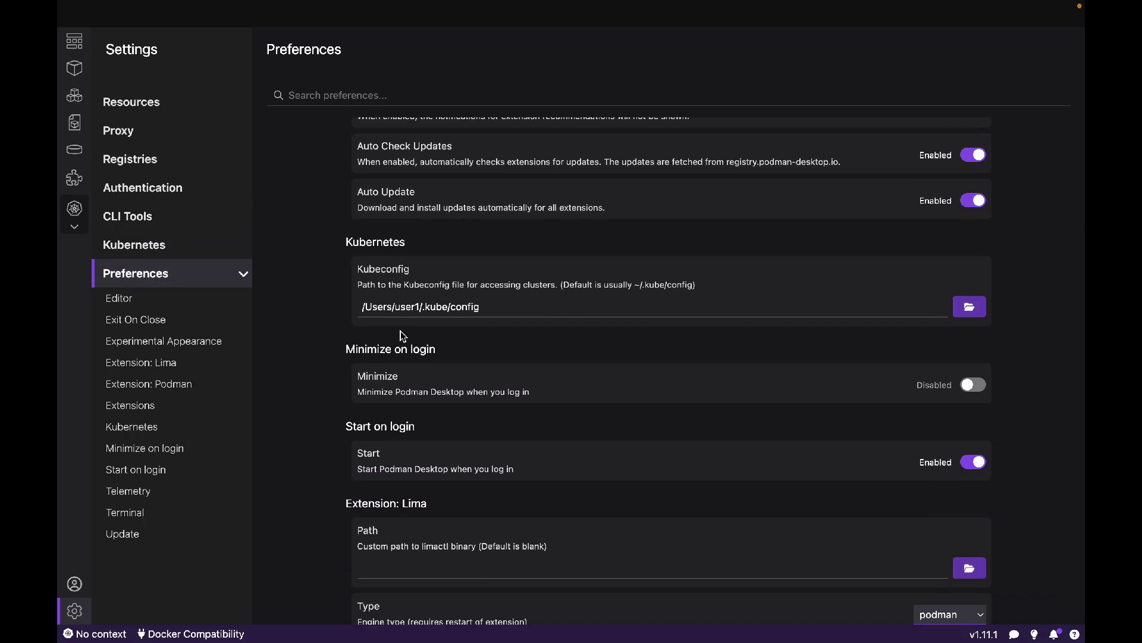
scroll(481, 327, "down", 1)
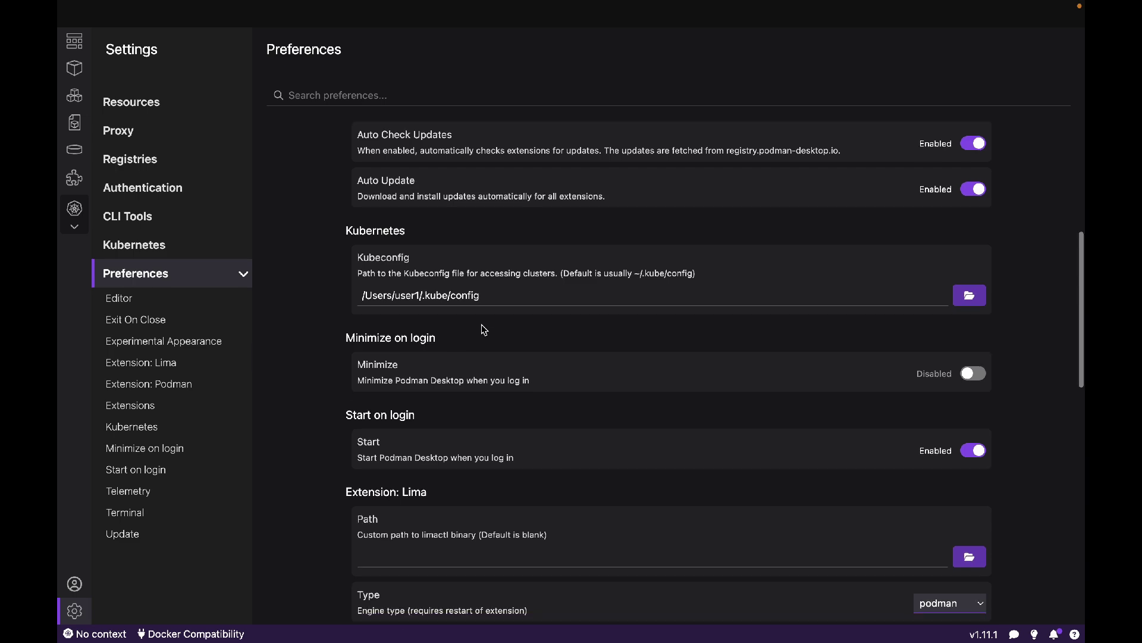
scroll(481, 328, "down", 5)
scroll(481, 326, "down", 5)
scroll(482, 327, "up", 15)
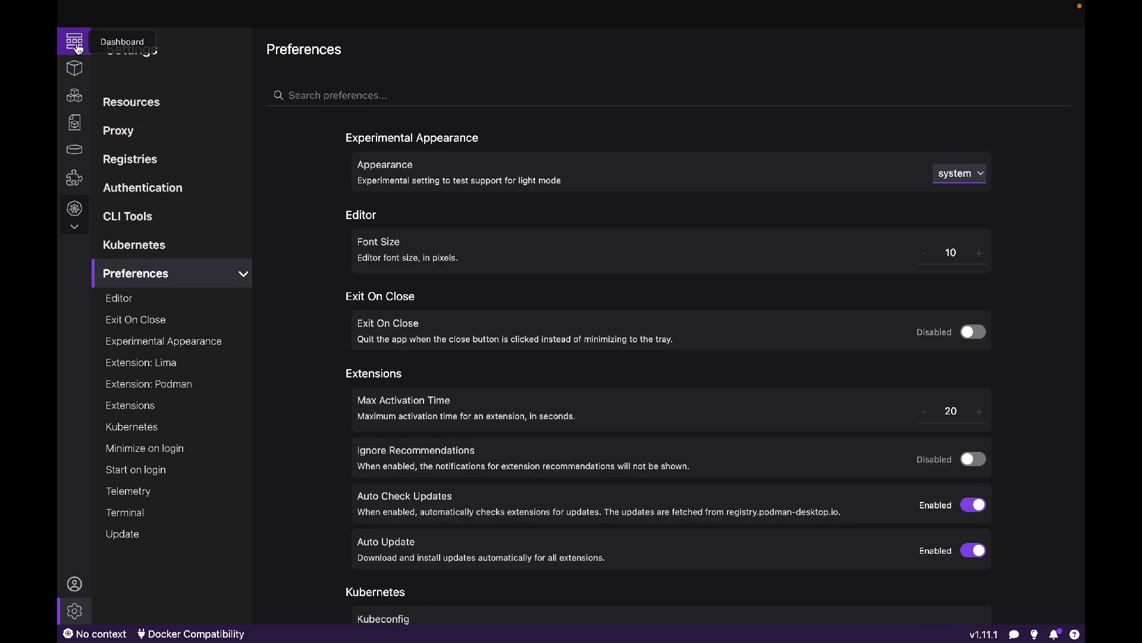
Return to the Dashboard showing Podman v4.9.3 running
left_click(77, 45)
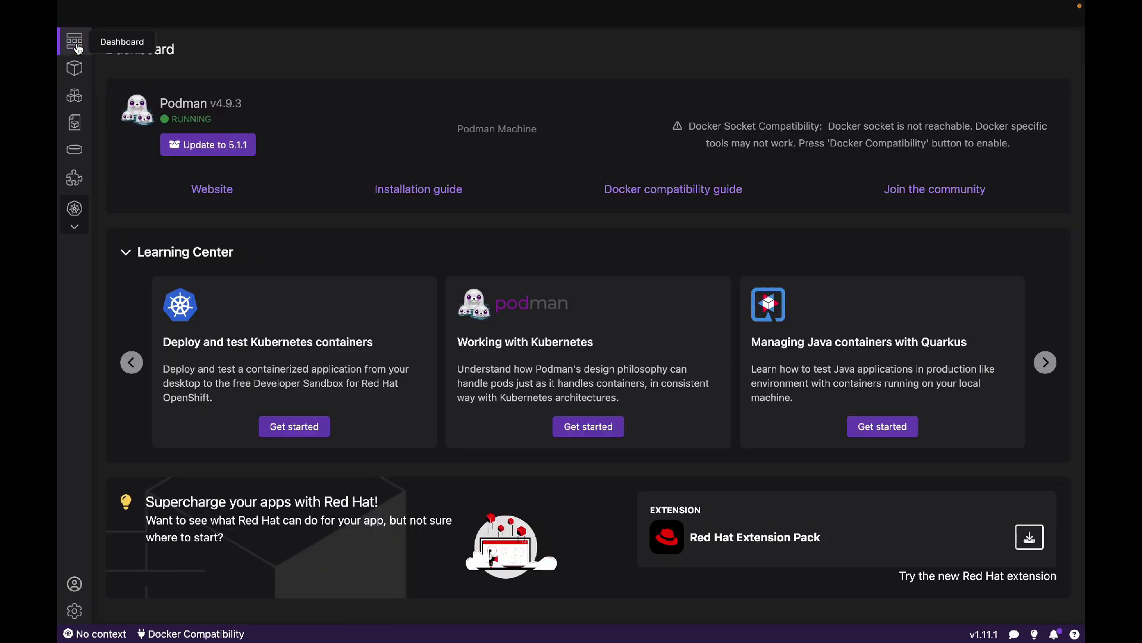
Pull the docker.io/httpd:latest image (181.71 MB) into the local Images list
left_click(75, 122)
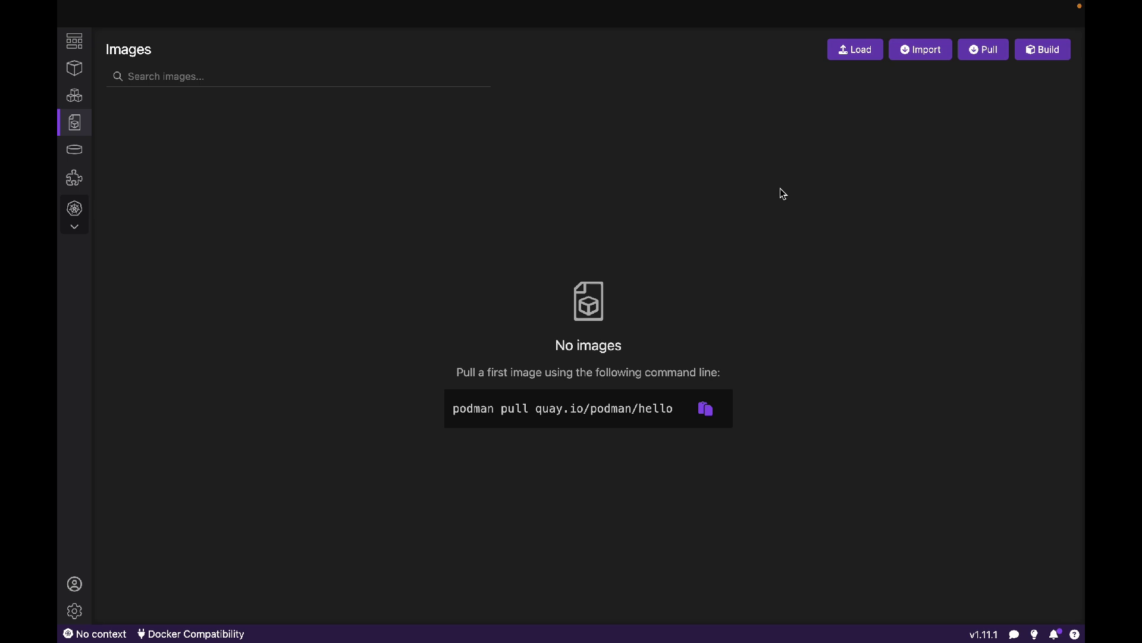
left_click(984, 52)
left_click(268, 138)
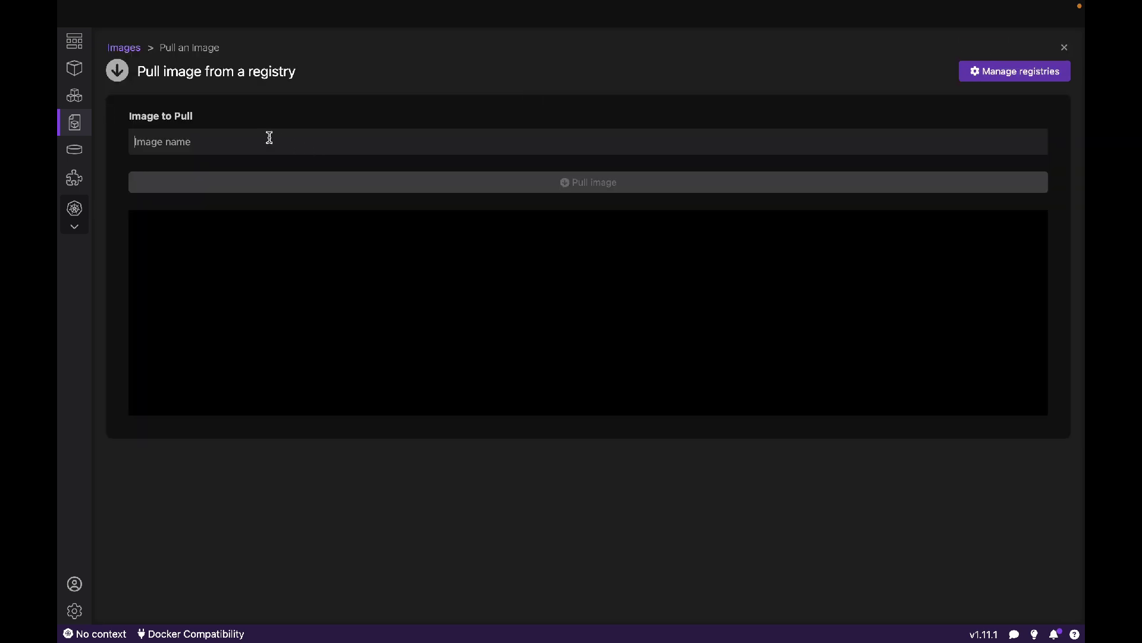
type("docker.io/h")
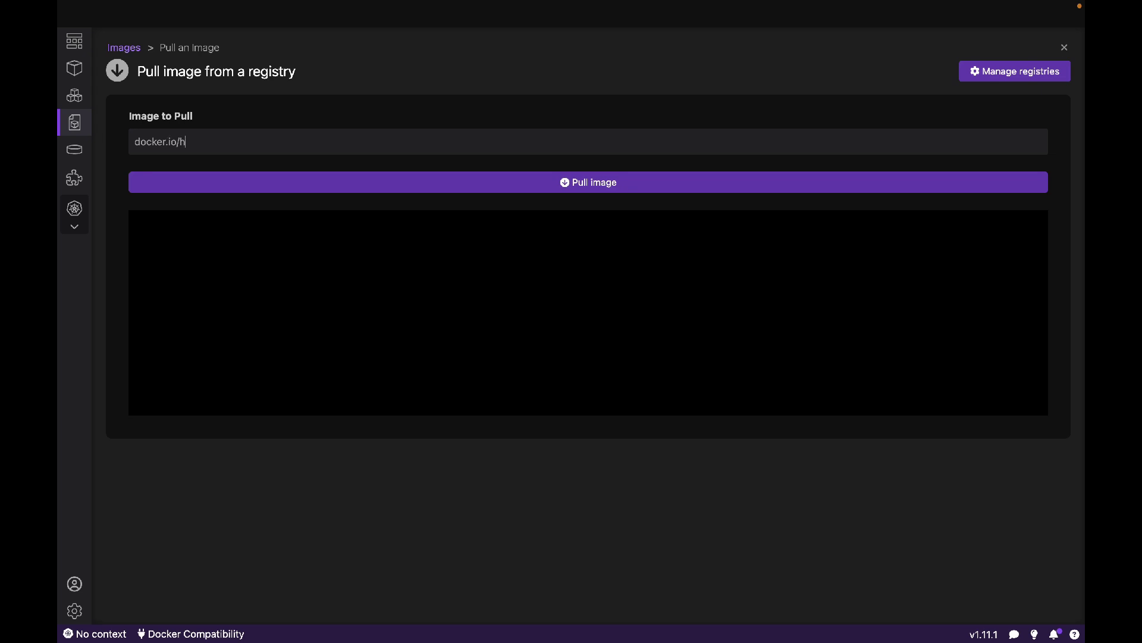
type("ttpd:latest")
left_click(590, 187)
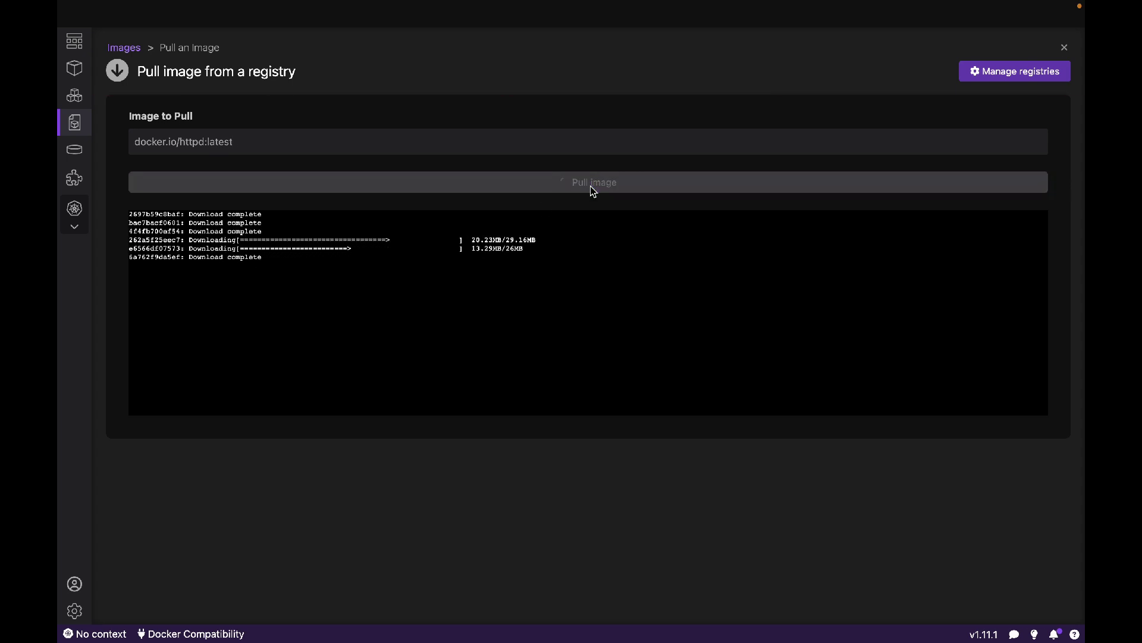
left_click(590, 191)
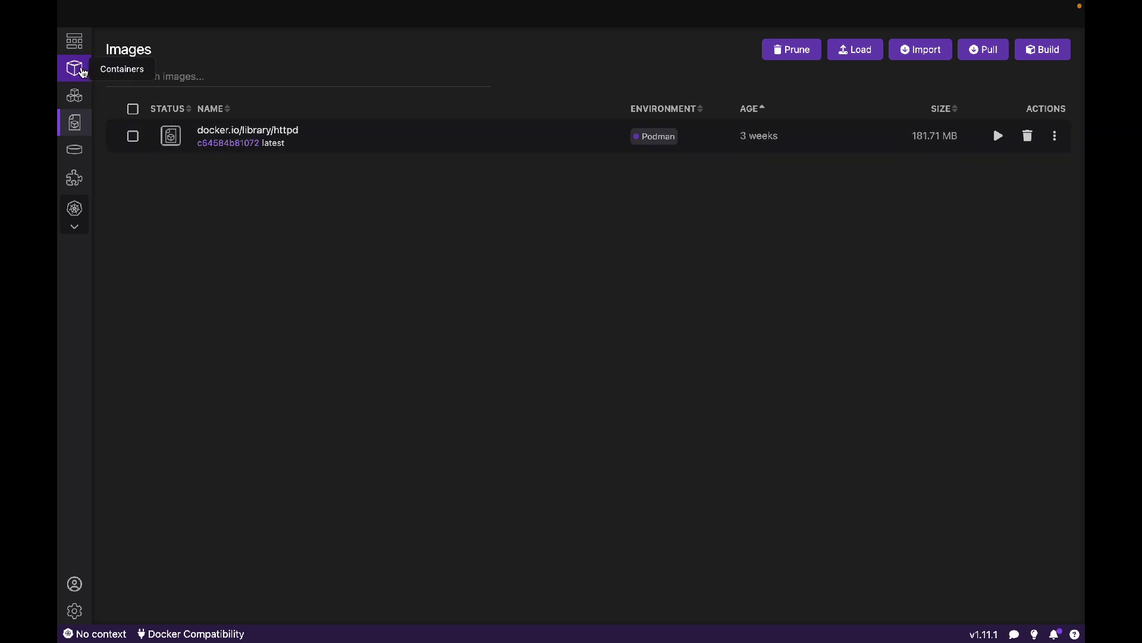
Create a container from an existing image and select the httpd:latest image row
left_click(75, 69)
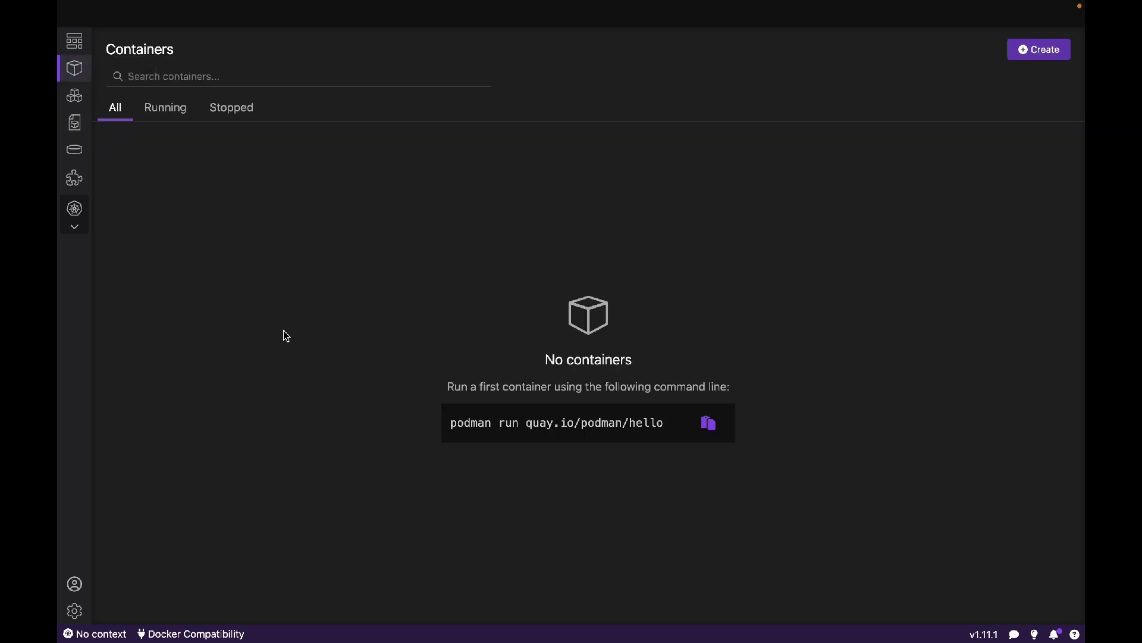
left_click(1043, 53)
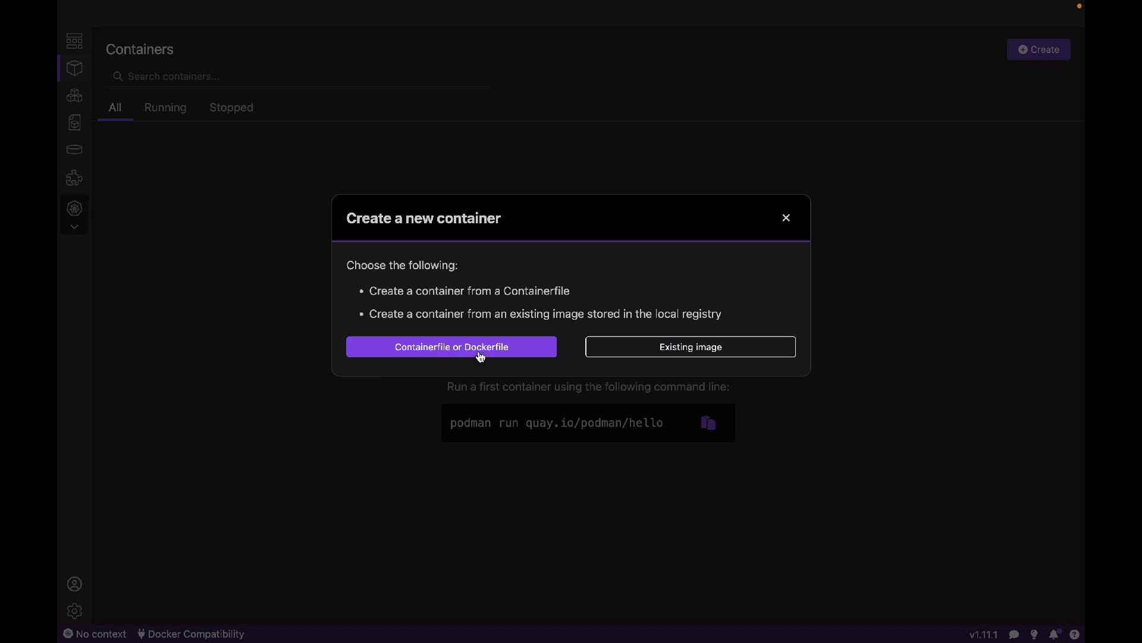
left_click(700, 358)
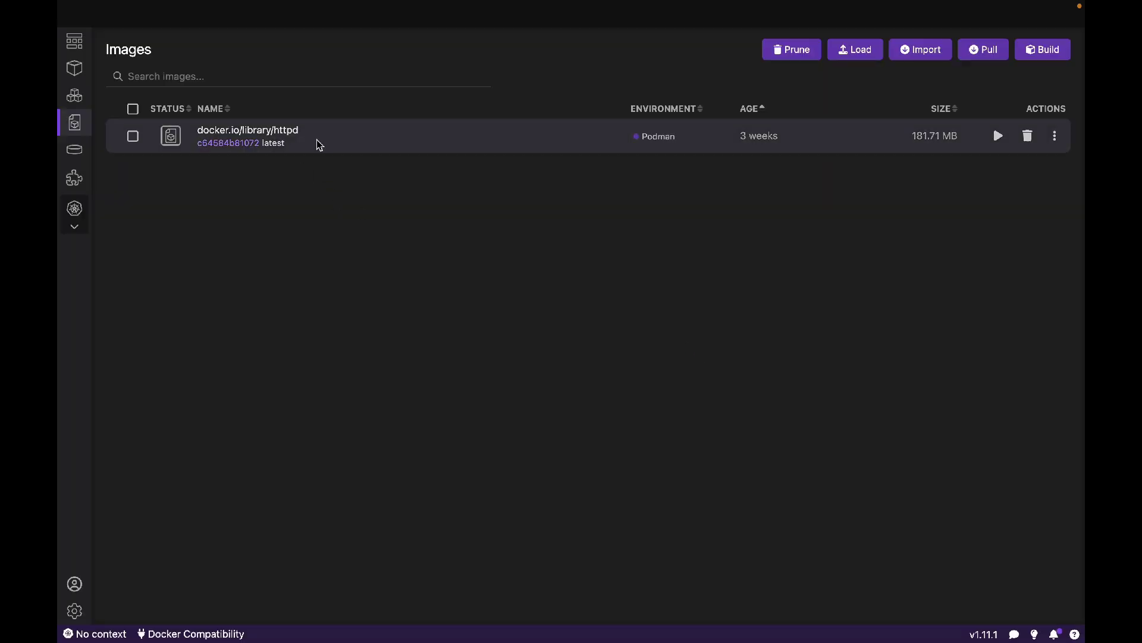
left_click(132, 136)
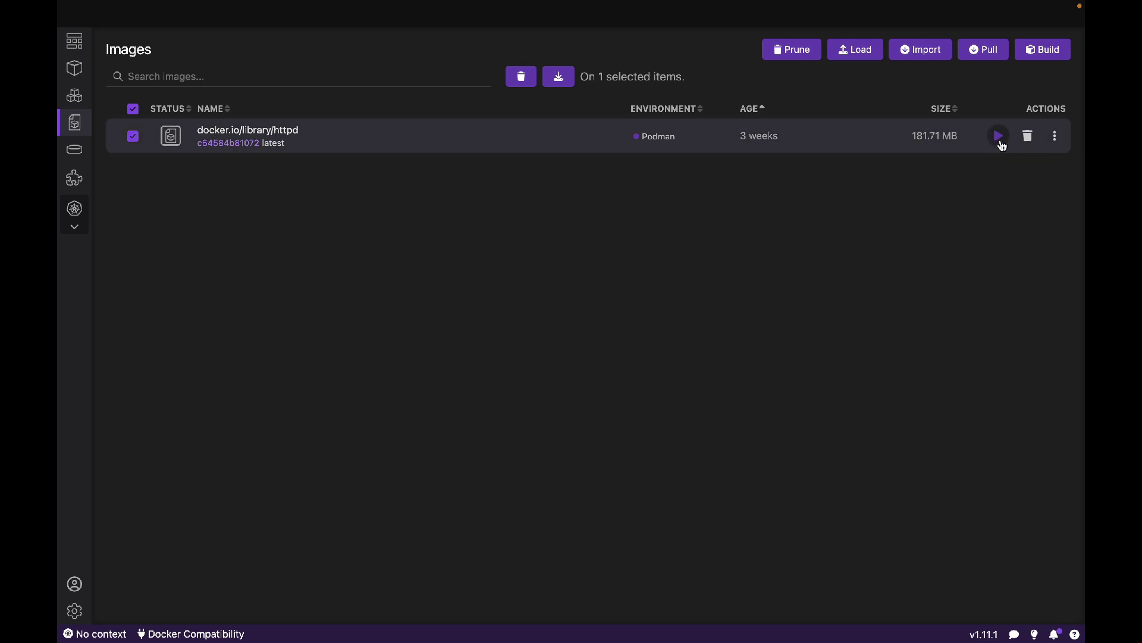
Run the httpd image as container 'democontainer' on local port 9000 and see it listed running
left_click(999, 136)
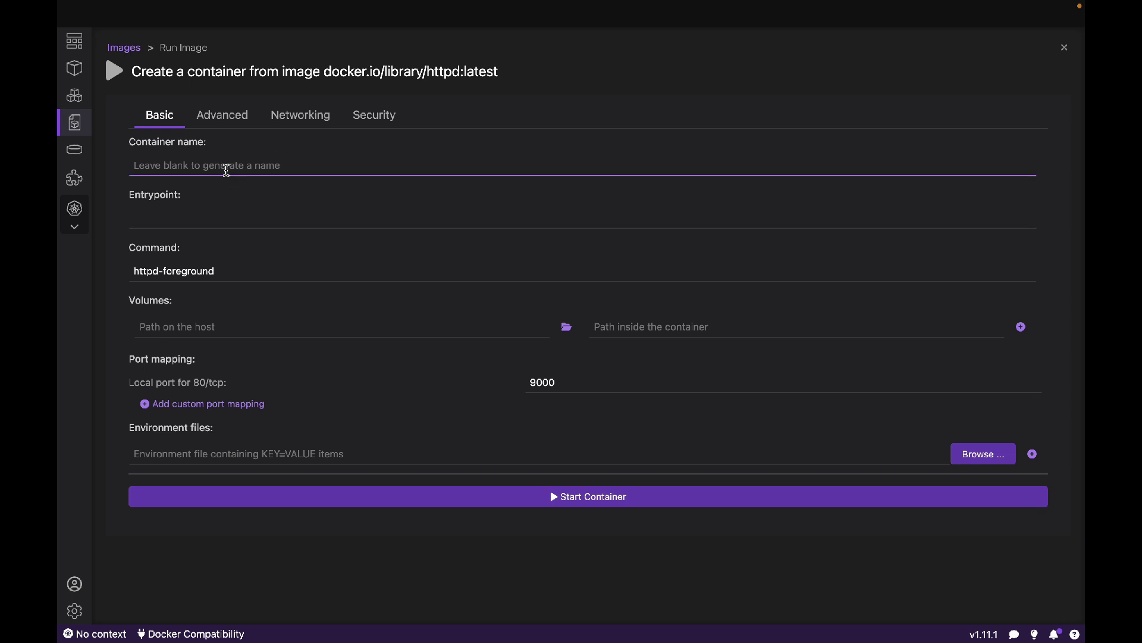
left_click(225, 166)
type("democon")
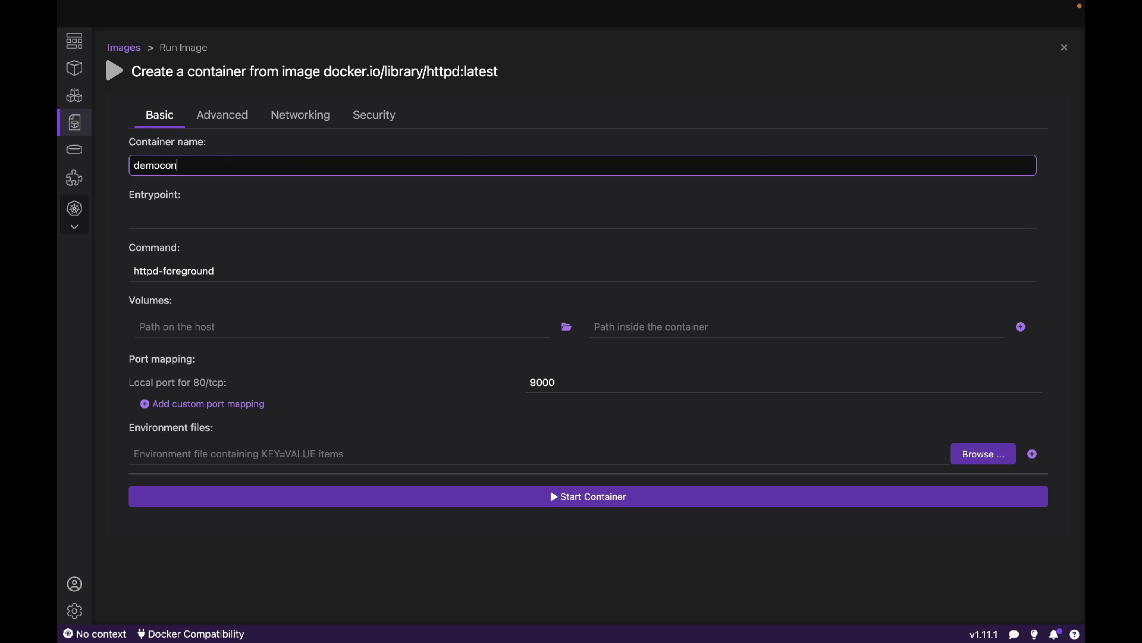
type("tainer")
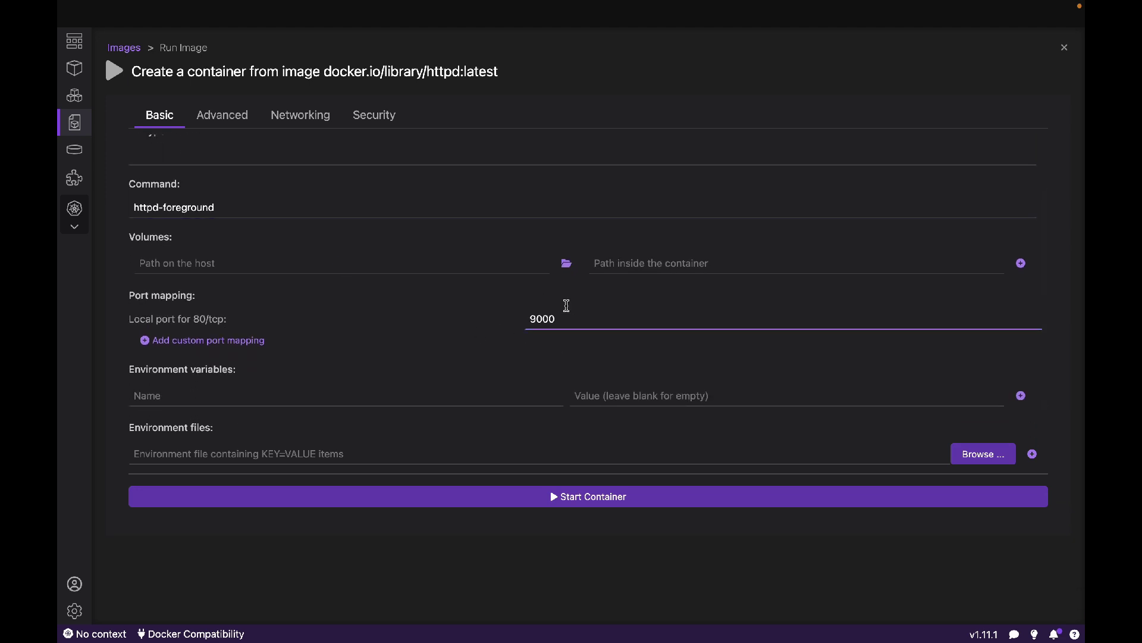
scroll(563, 338, "down", 1)
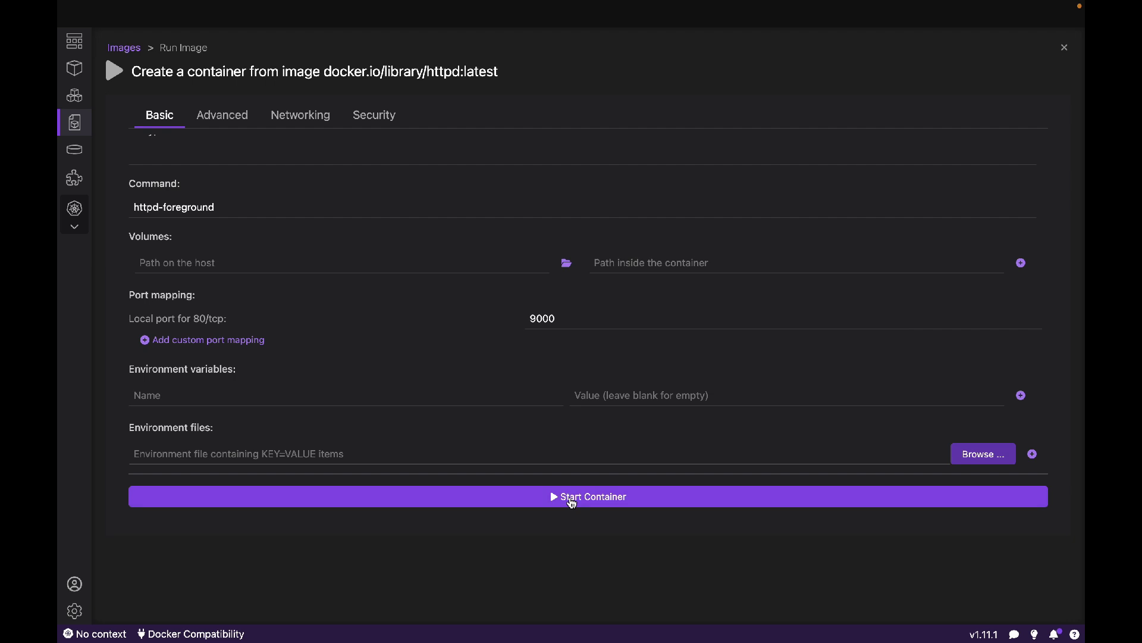
left_click(571, 501)
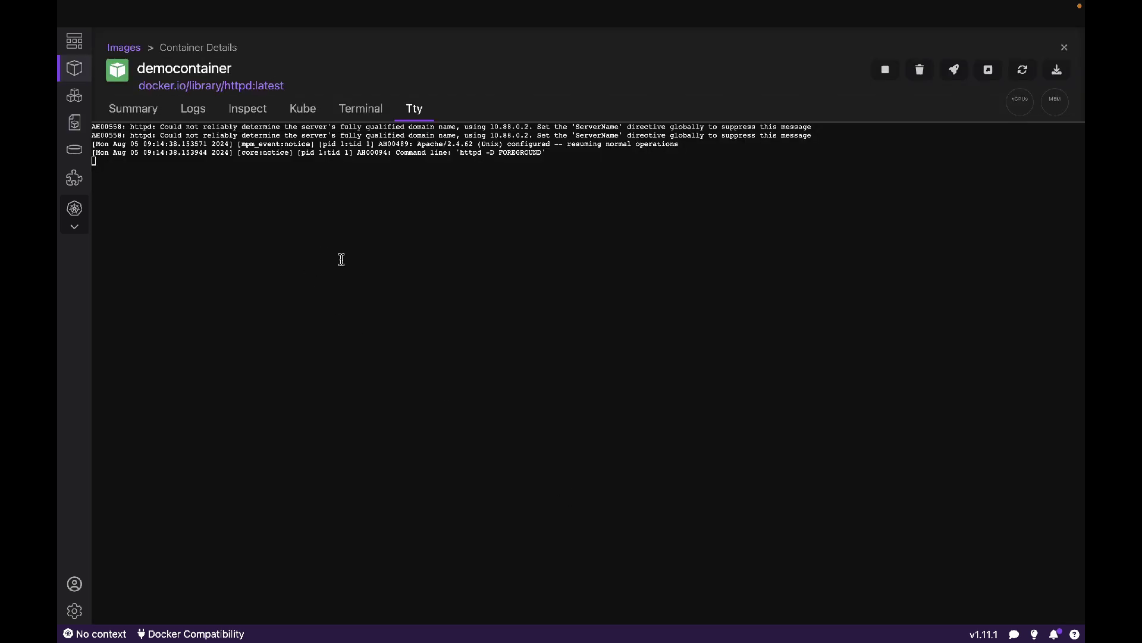
left_click(73, 69)
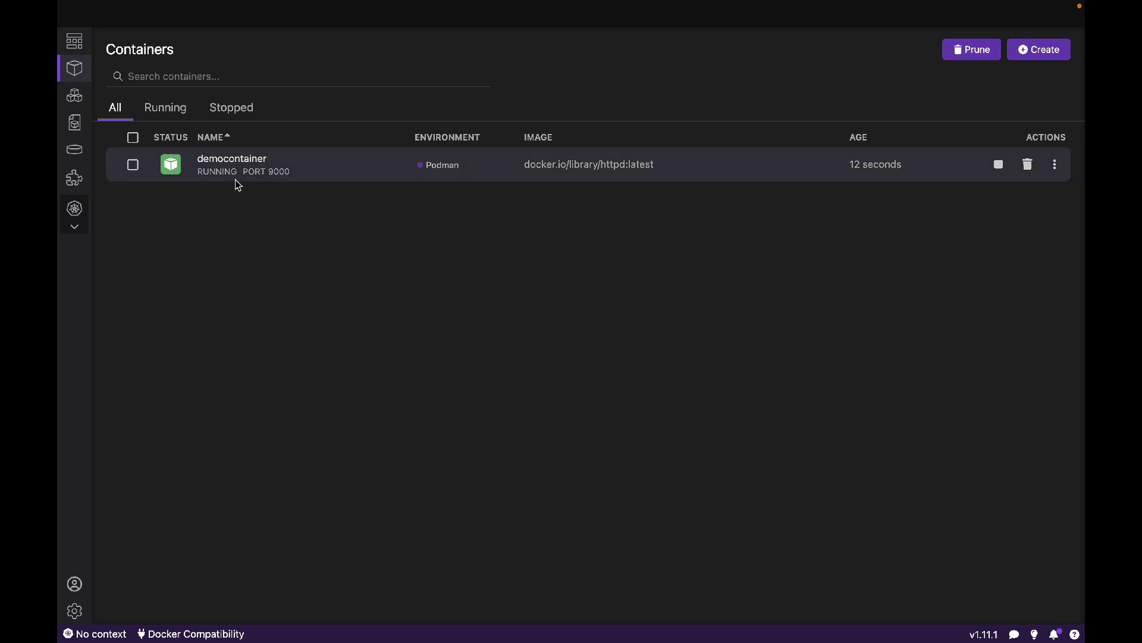
View democontainer's Summary, Logs, Inspect JSON and generated Kube pod YAML
left_click(241, 164)
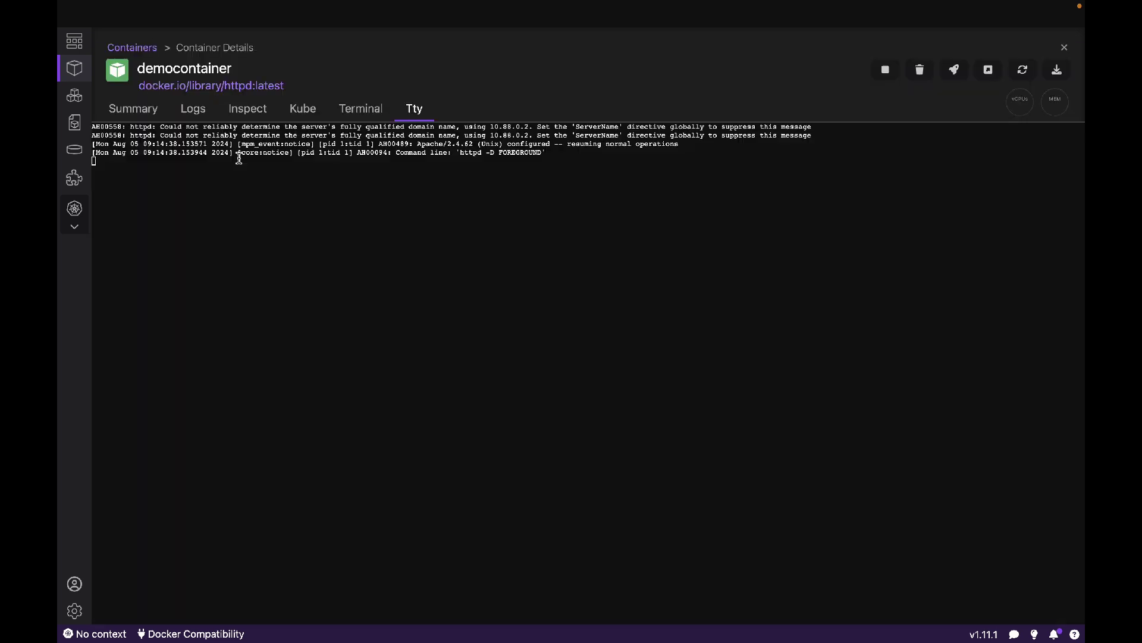
left_click(129, 121)
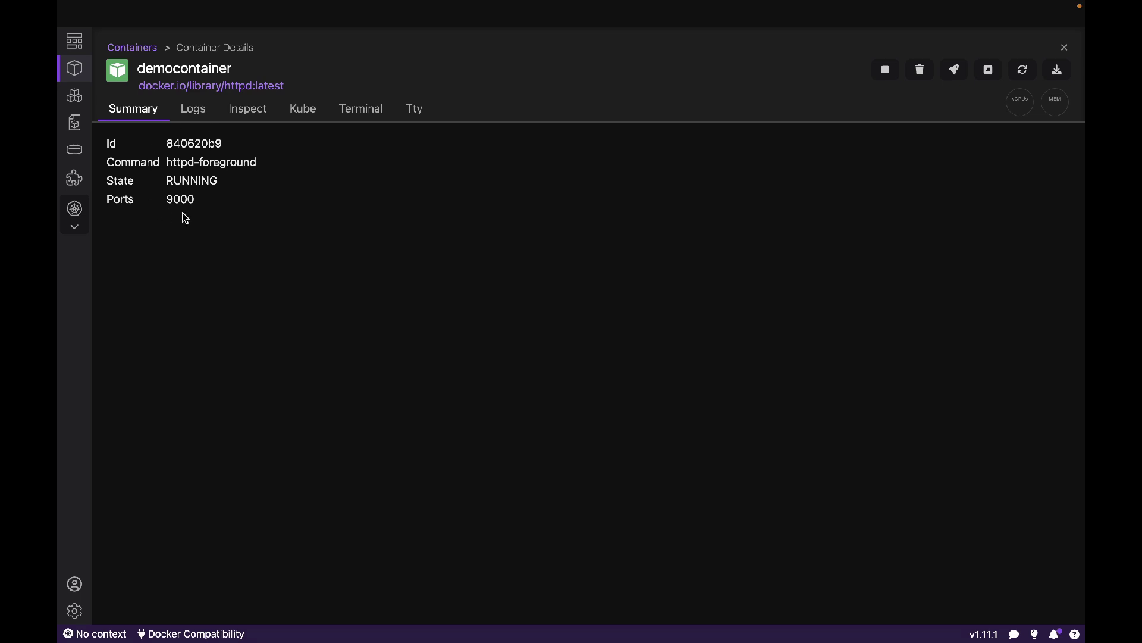
left_click(192, 110)
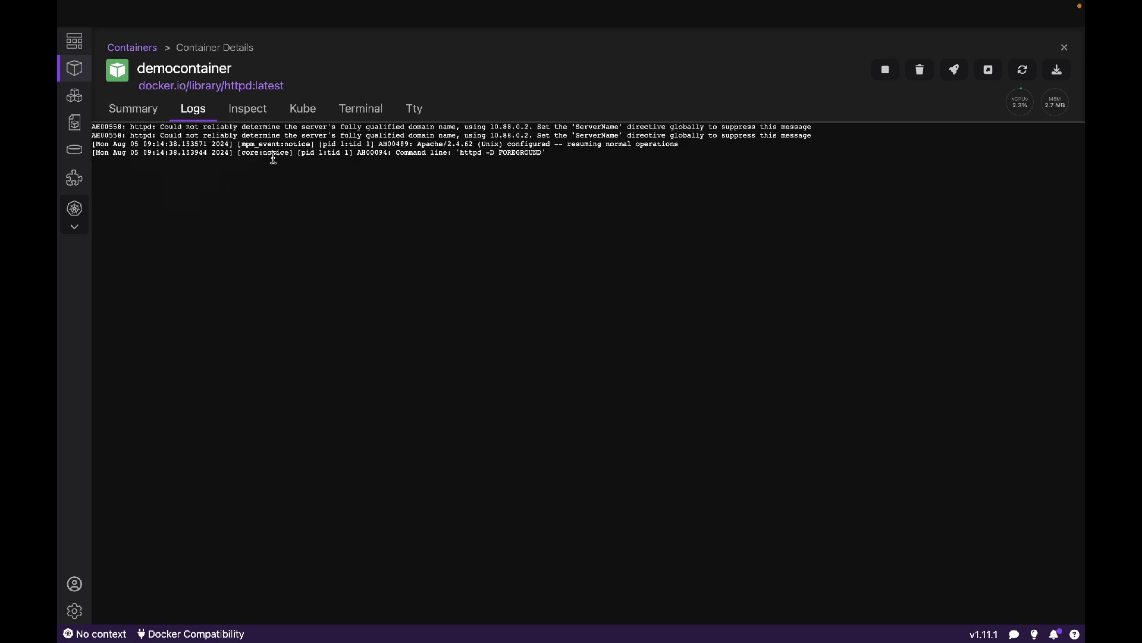
left_click(251, 111)
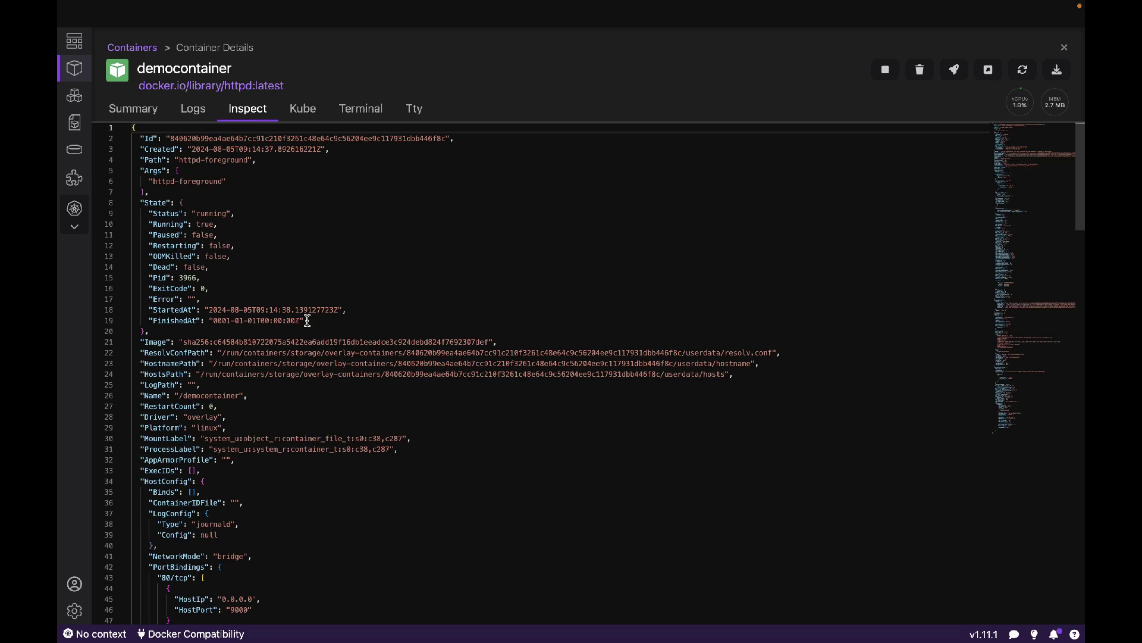
left_click(309, 112)
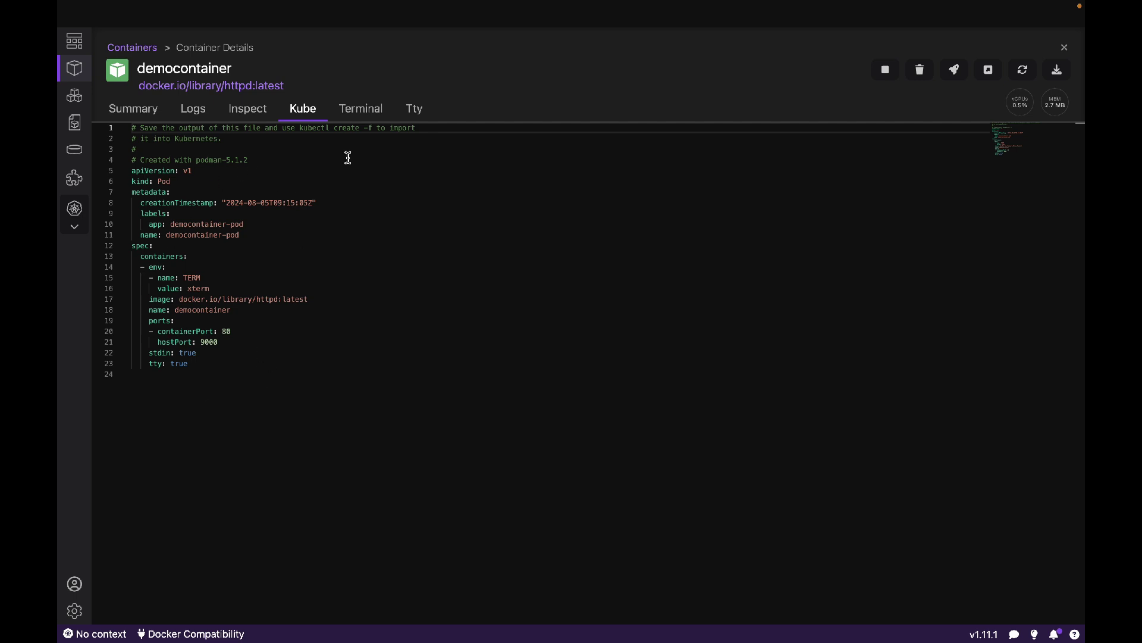
In democontainer's Terminal shell, try a curl against localhost and note curl is missing
left_click(361, 114)
left_click(360, 238)
key("Return")
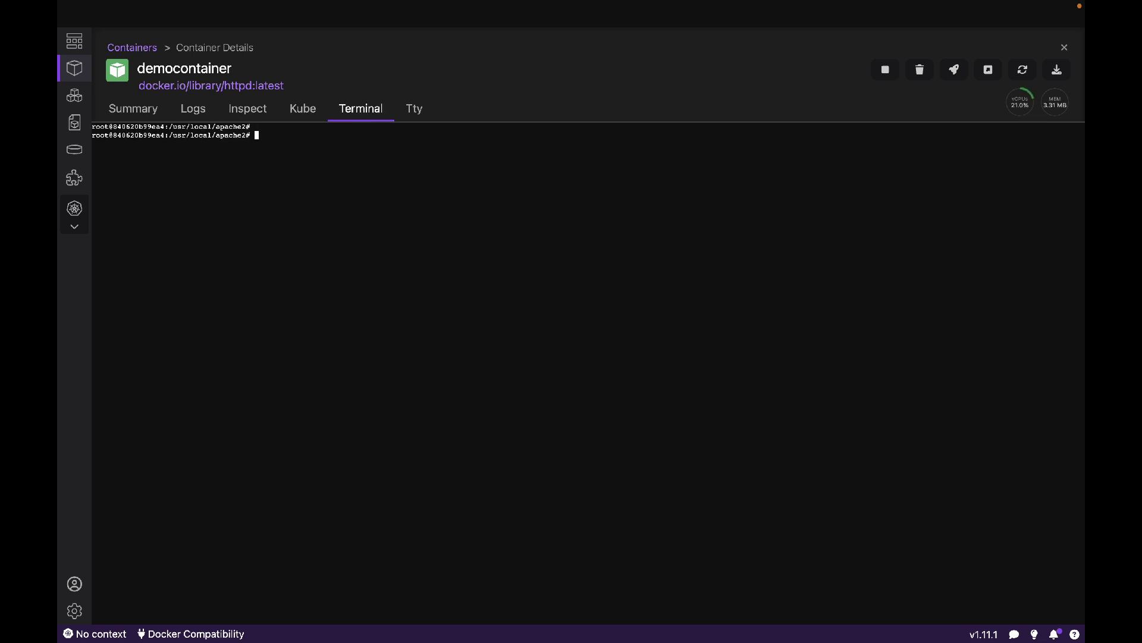
key("Return")
key("Return")
key("Return")
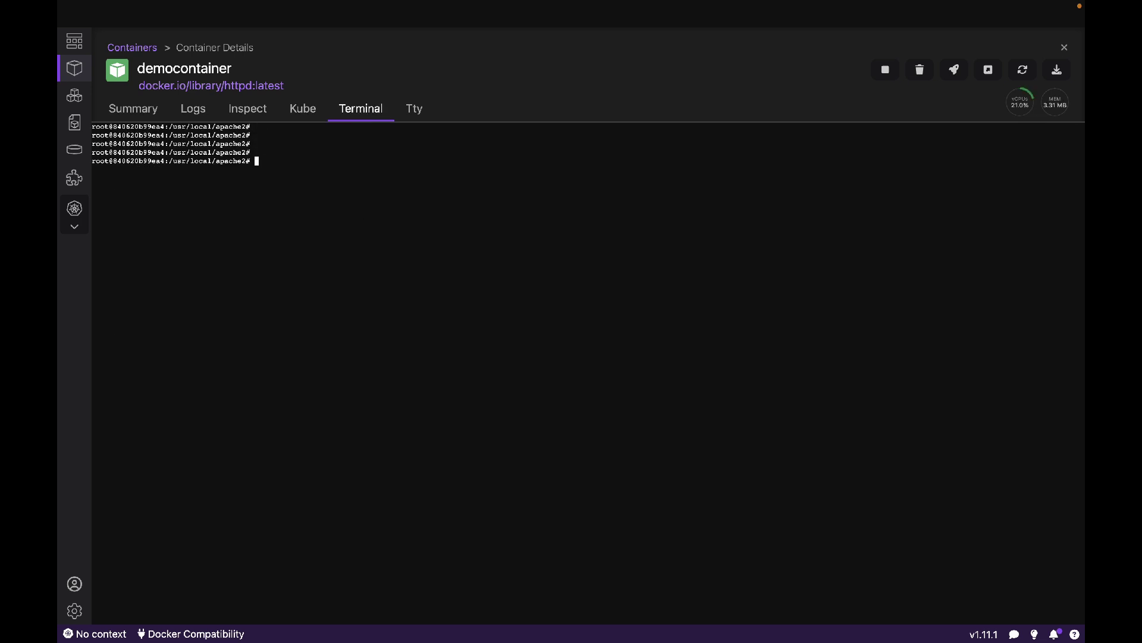
type("curl l")
type("ocalhost")
key("Return")
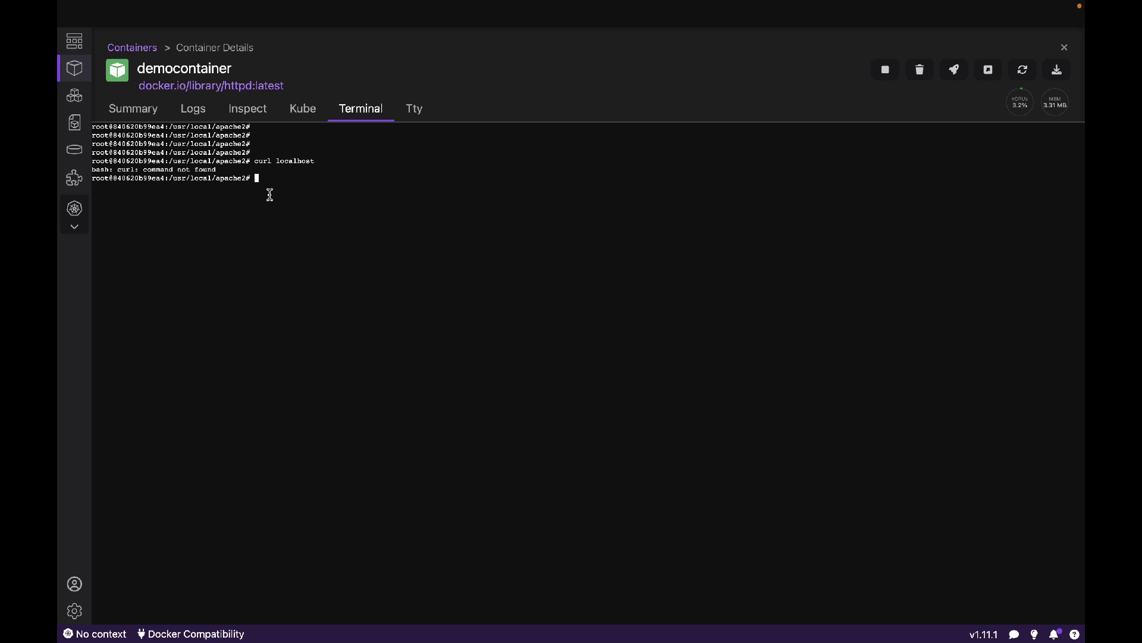
left_click_drag(255, 161, 268, 164)
left_click(288, 192)
type("uname -a")
Run uname and cat /etc/*release, showing the container runs Debian GNU/Linux 12 (bookworm)
key("Return")
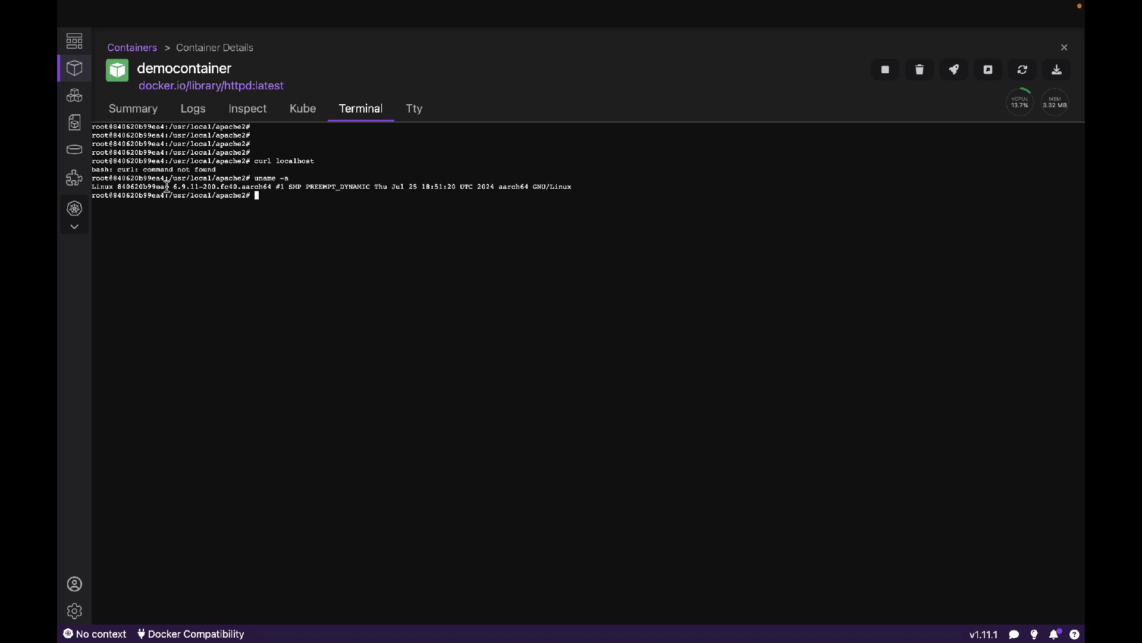
left_click_drag(166, 187, 121, 187)
left_click(193, 250)
key("Return")
key("Return")
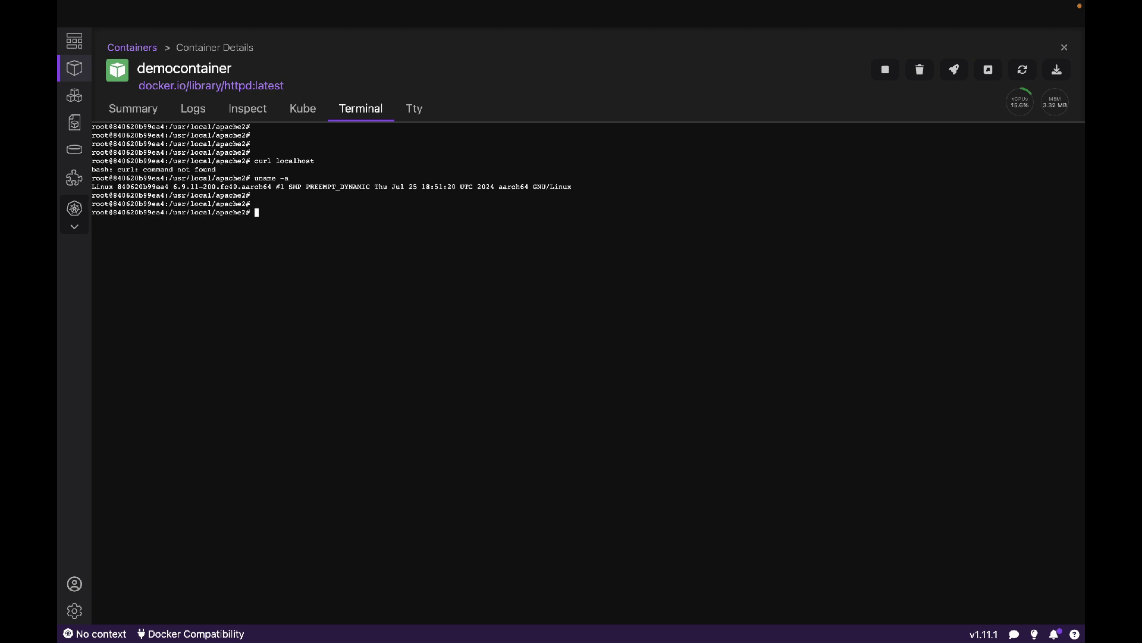
type("cat /etc")
type("/*releras")
key("BackSpace")
key("BackSpace")
key("BackSpace")
type("eas")
key("Return")
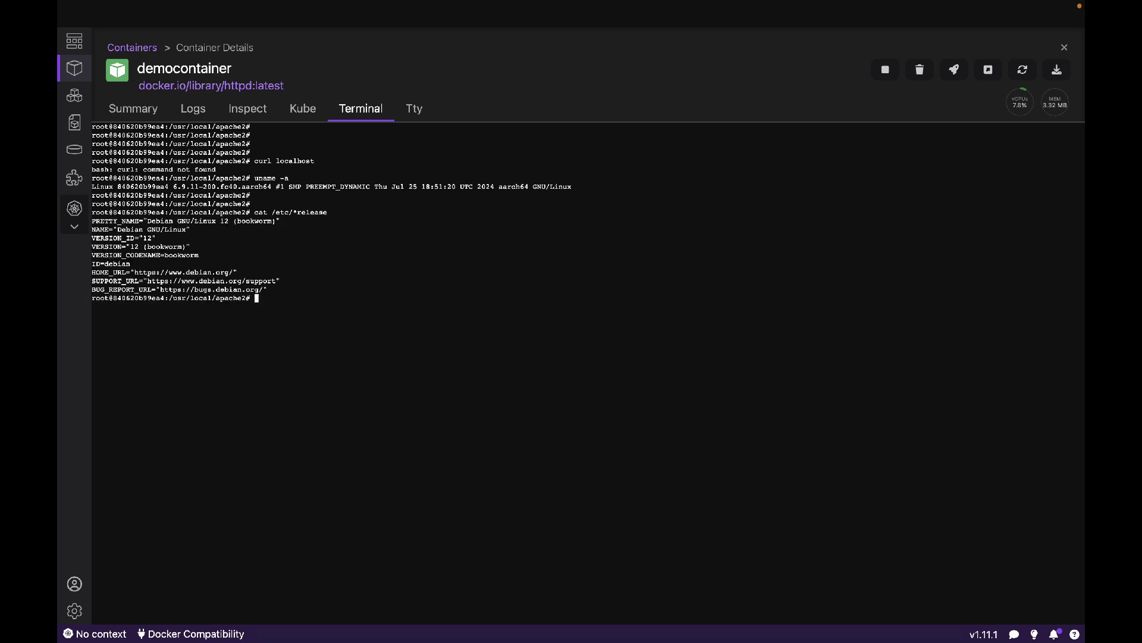
left_click_drag(119, 229, 256, 294)
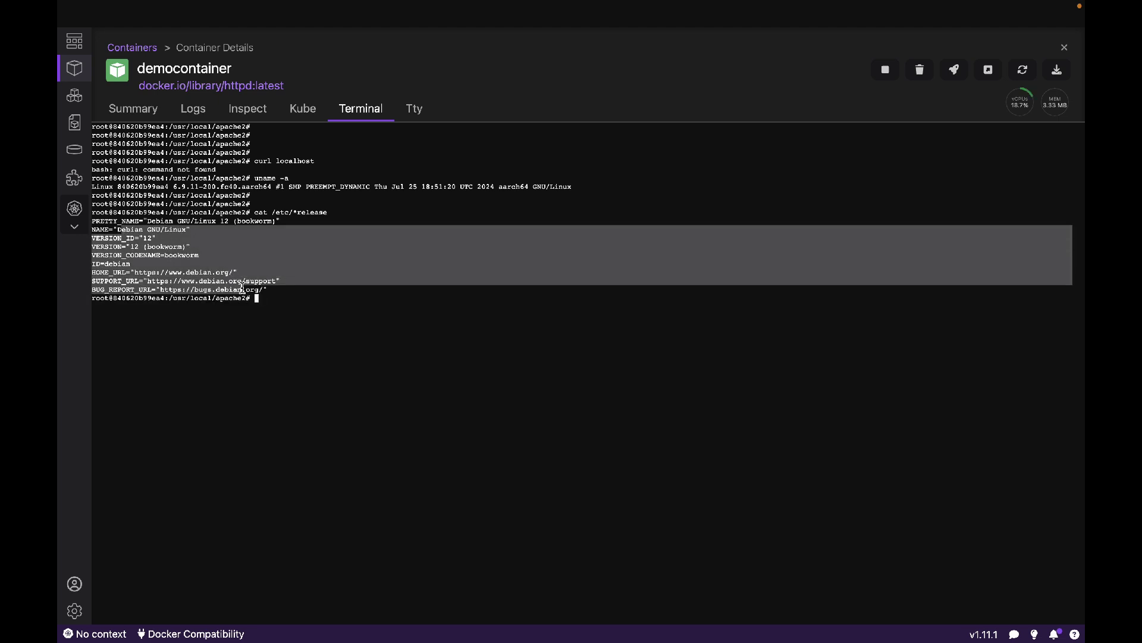
left_click(291, 255)
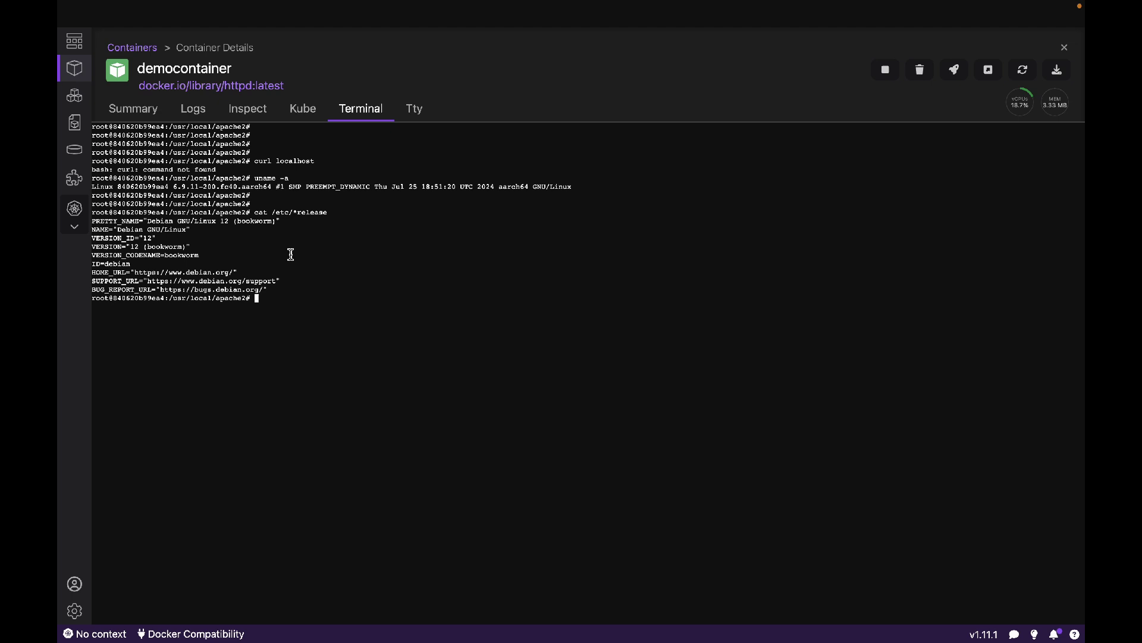
type("apt")
type(" update")
Run apt update and apt install curl, then curl localhost returning 'It works!'
key("Return")
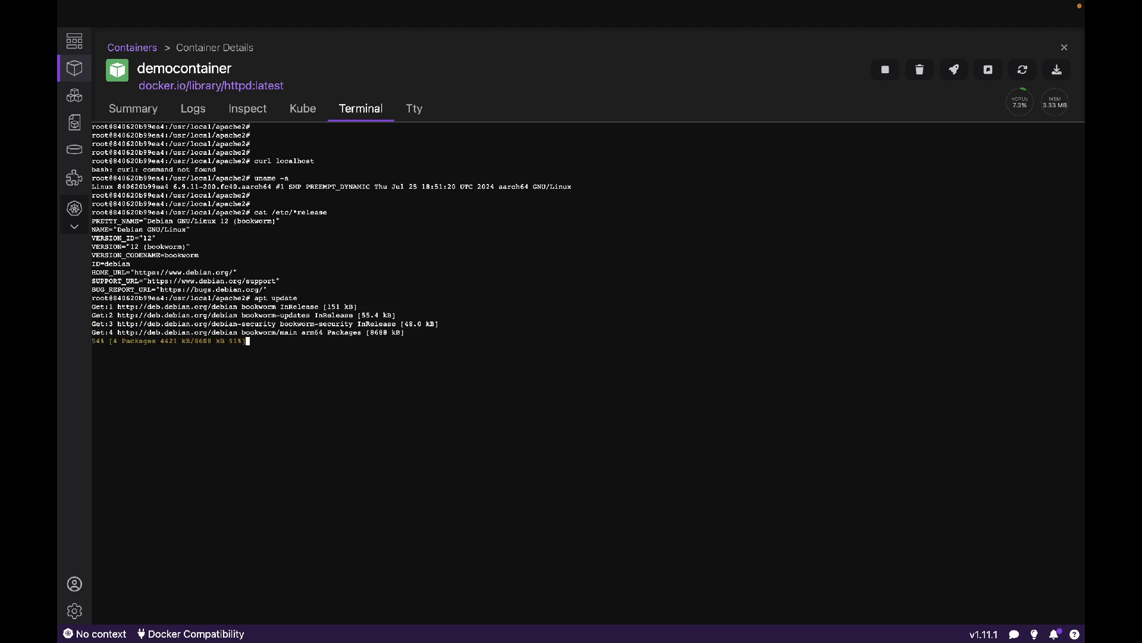
type("ap")
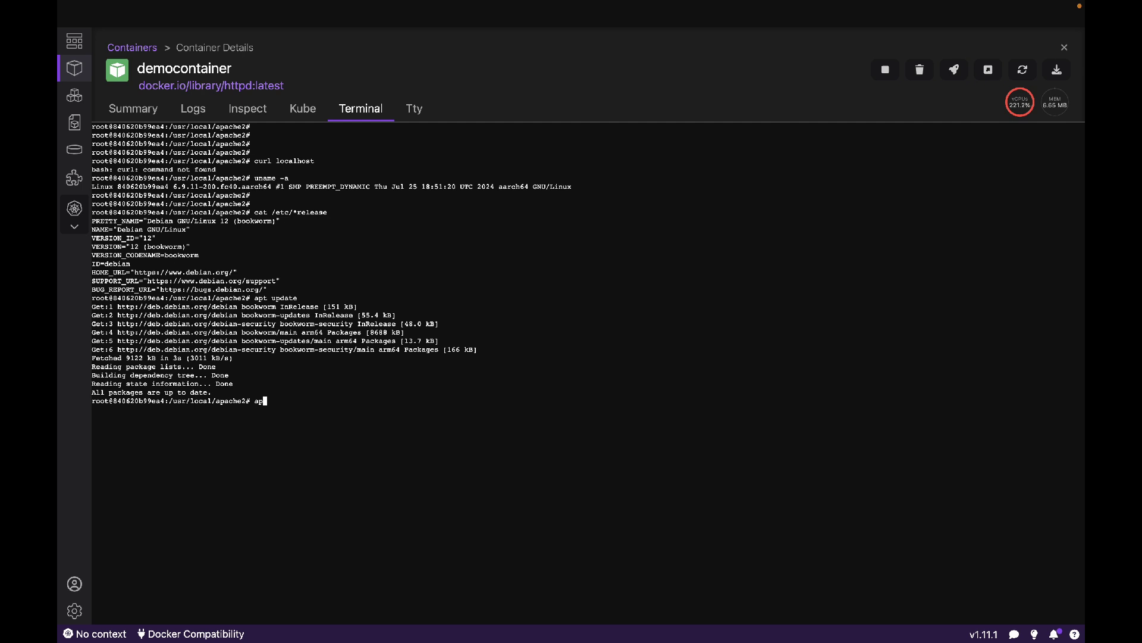
type("t install ")
type("curl")
key("Return")
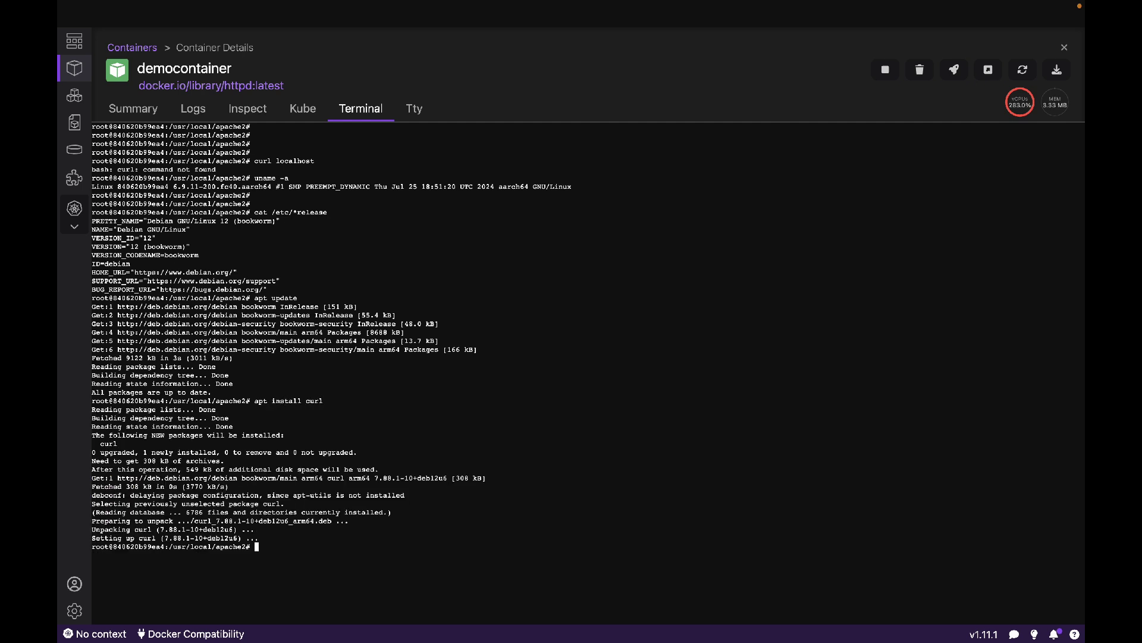
key("Return")
type("curl ")
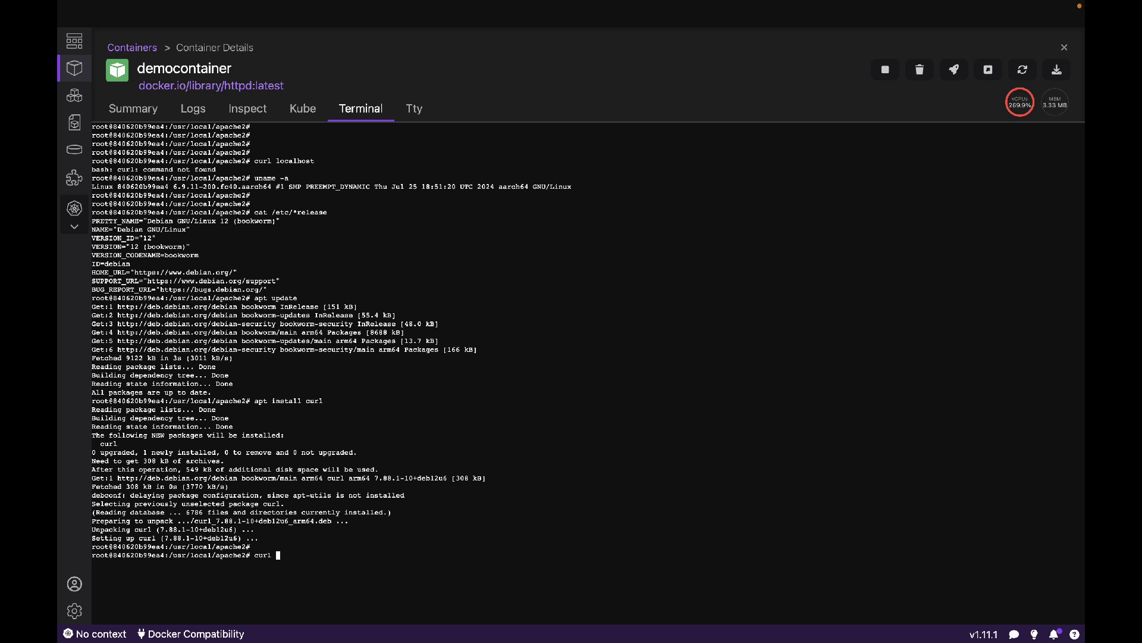
type("local")
type("host")
key("Return")
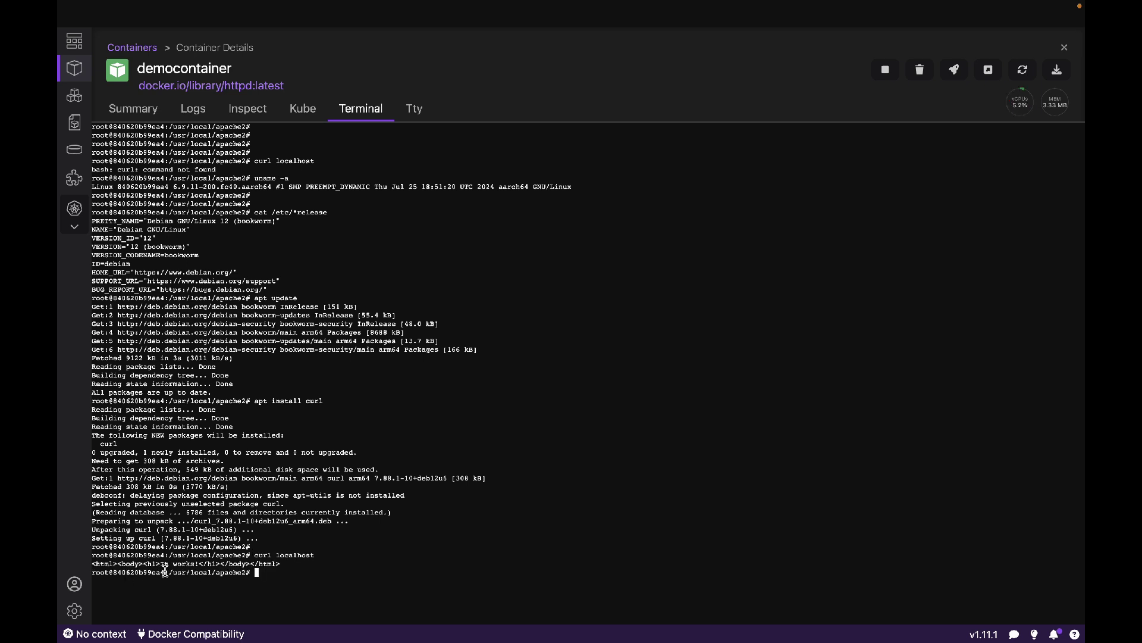
left_click_drag(161, 562, 200, 564)
left_click(292, 566)
View the Tty log output of democontainer, then return to the Containers list
left_click(415, 112)
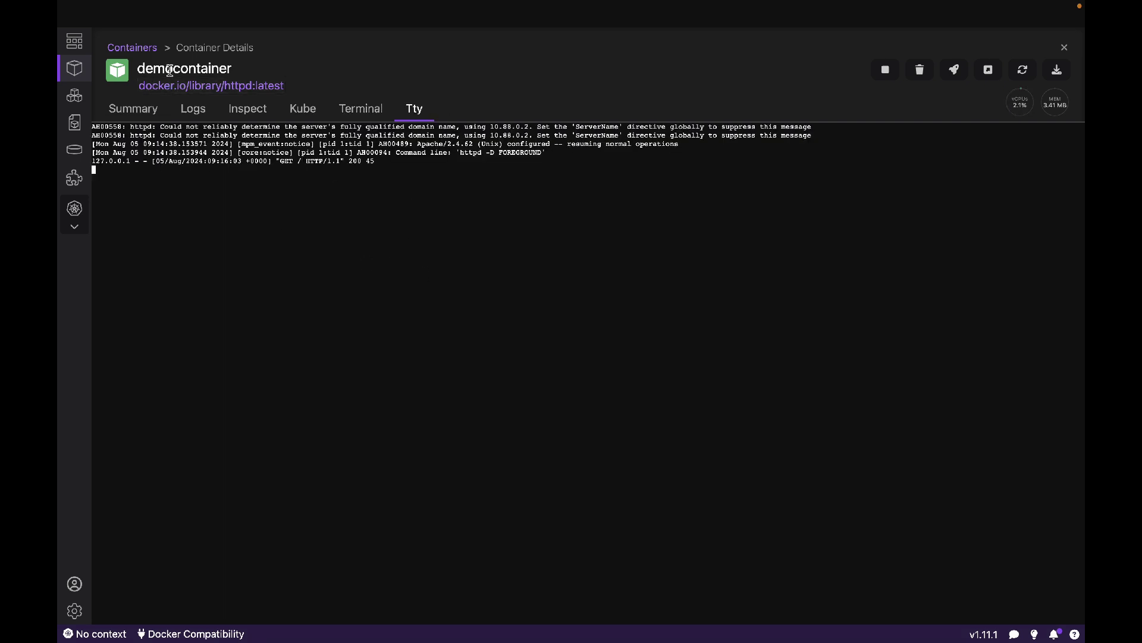
left_click(72, 72)
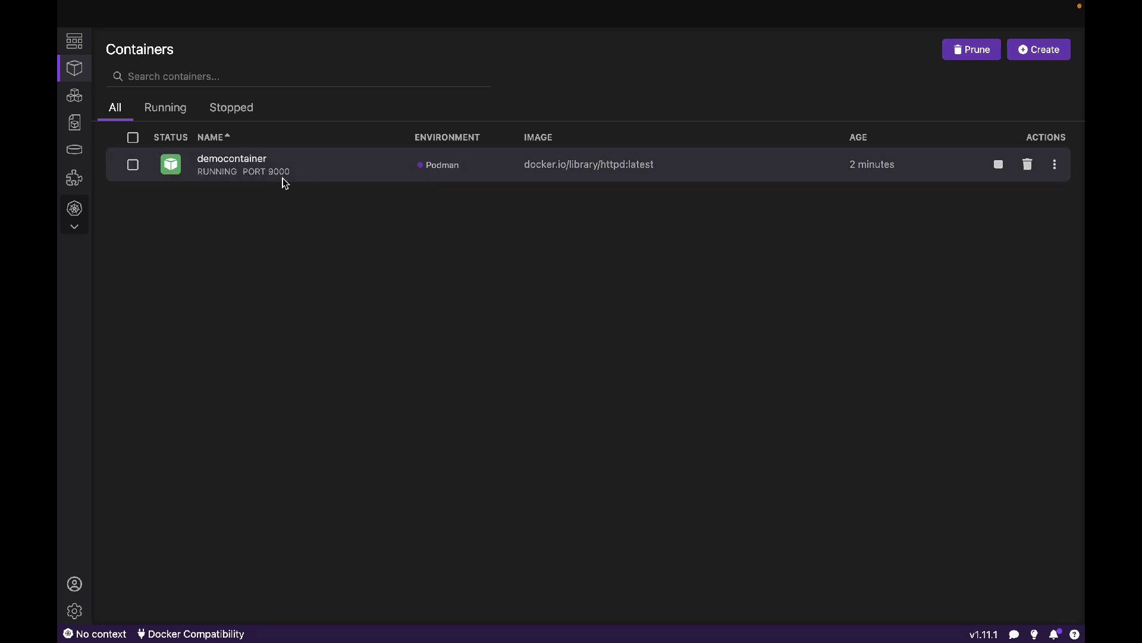
Load localhost:9000 in a new private Chrome tab, confirm the 'It works!' heading, and switch back to Podman Desktop
key("ctrl+t")
type("lo")
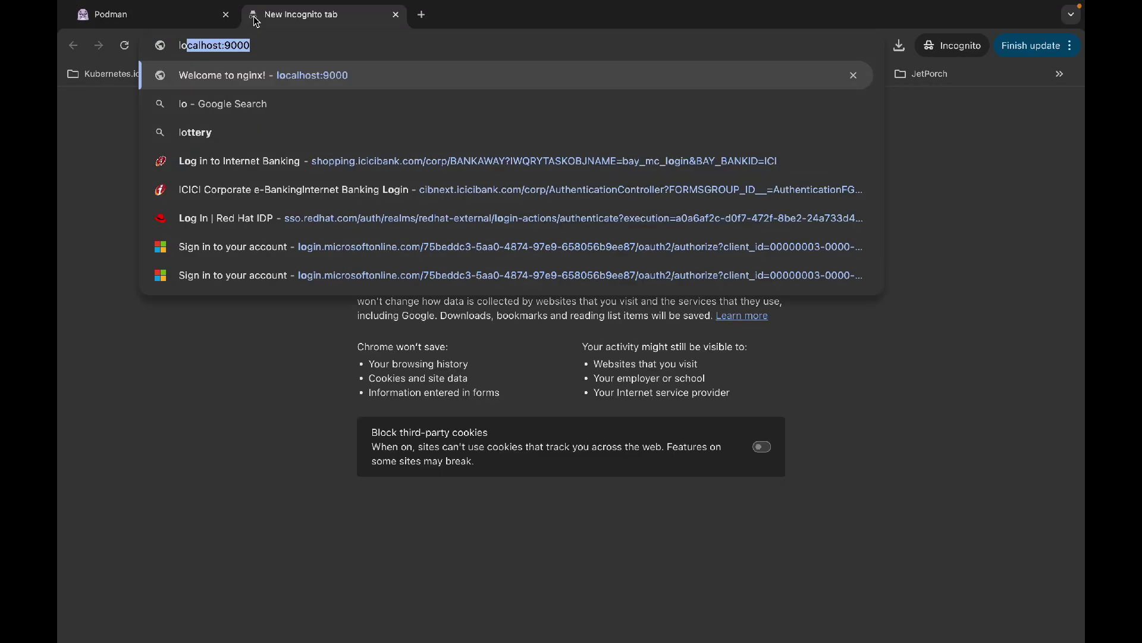
type("calhost")
key("Delete")
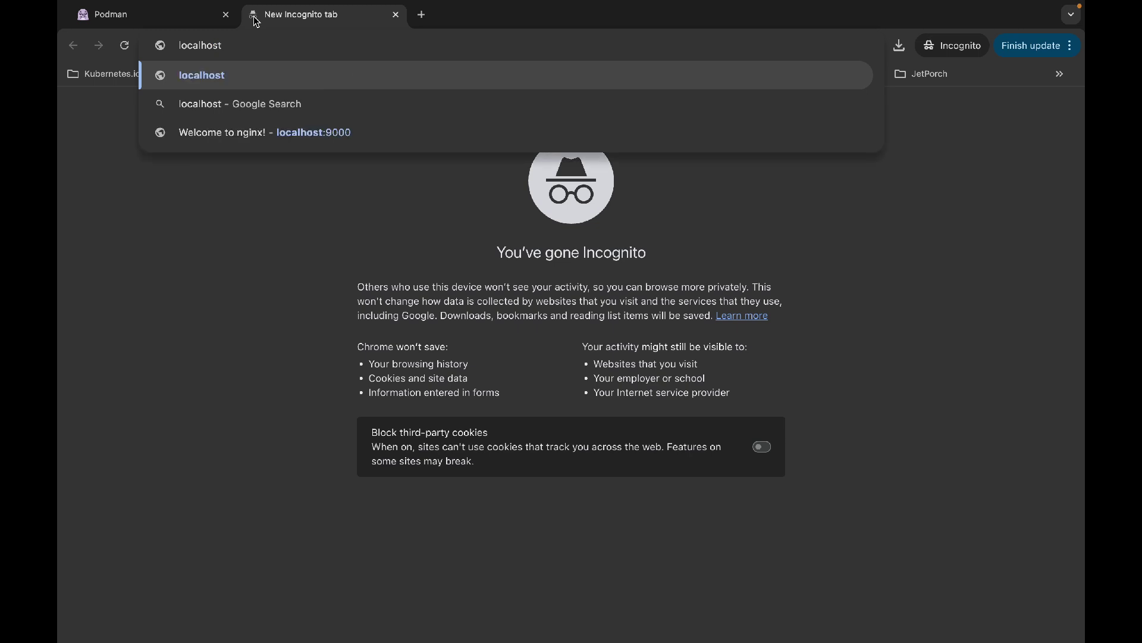
type(":9000")
key("Return")
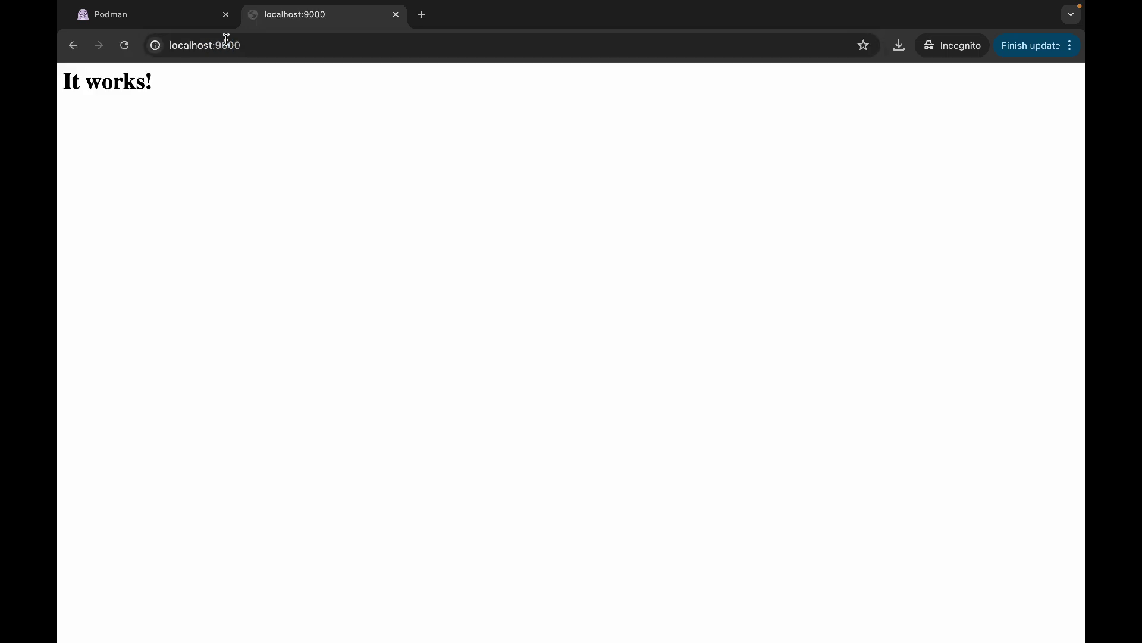
key("ctrl+super+f")
left_click_drag(63, 82, 178, 79)
left_click(198, 110)
key("ctrl+Left")
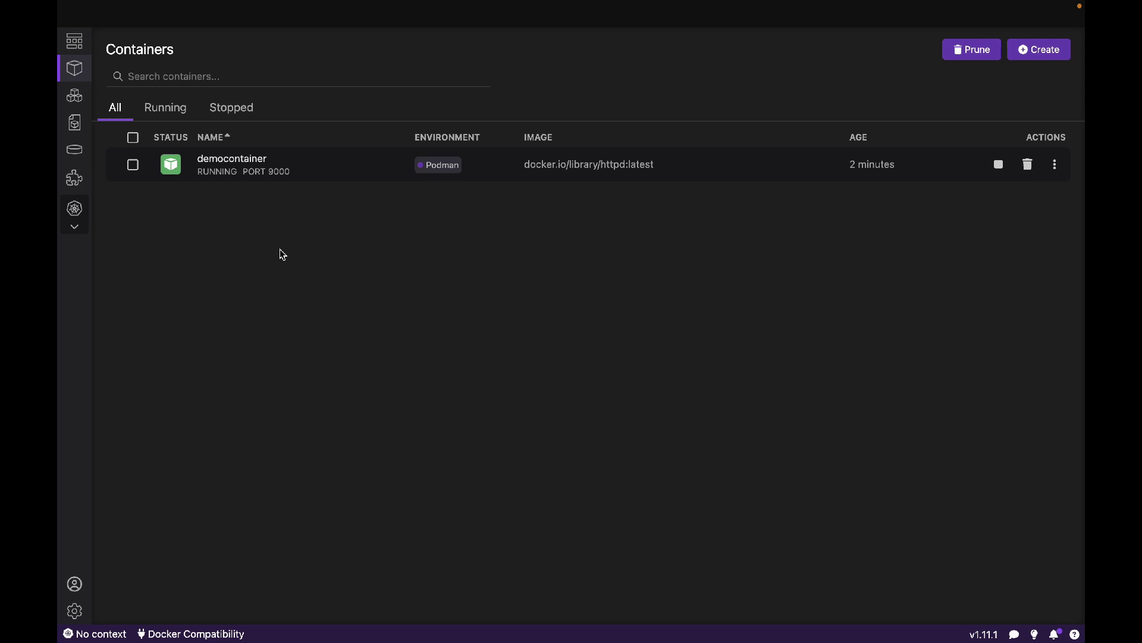
Stop the running democontainer, then remove it from the Stopped containers view
left_click(134, 166)
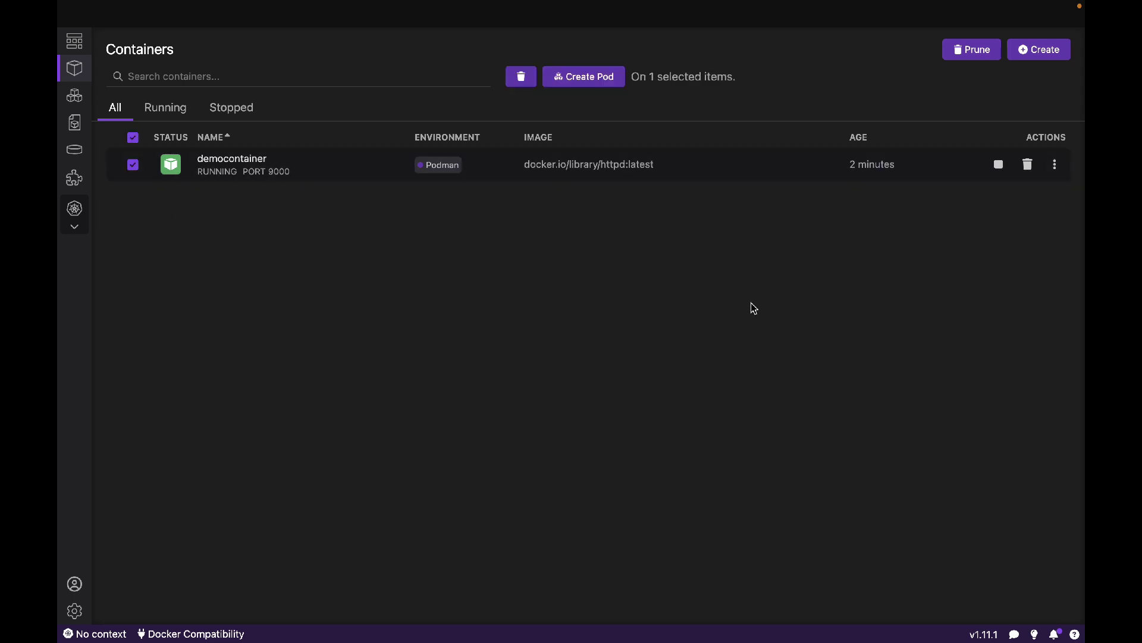
left_click(1000, 166)
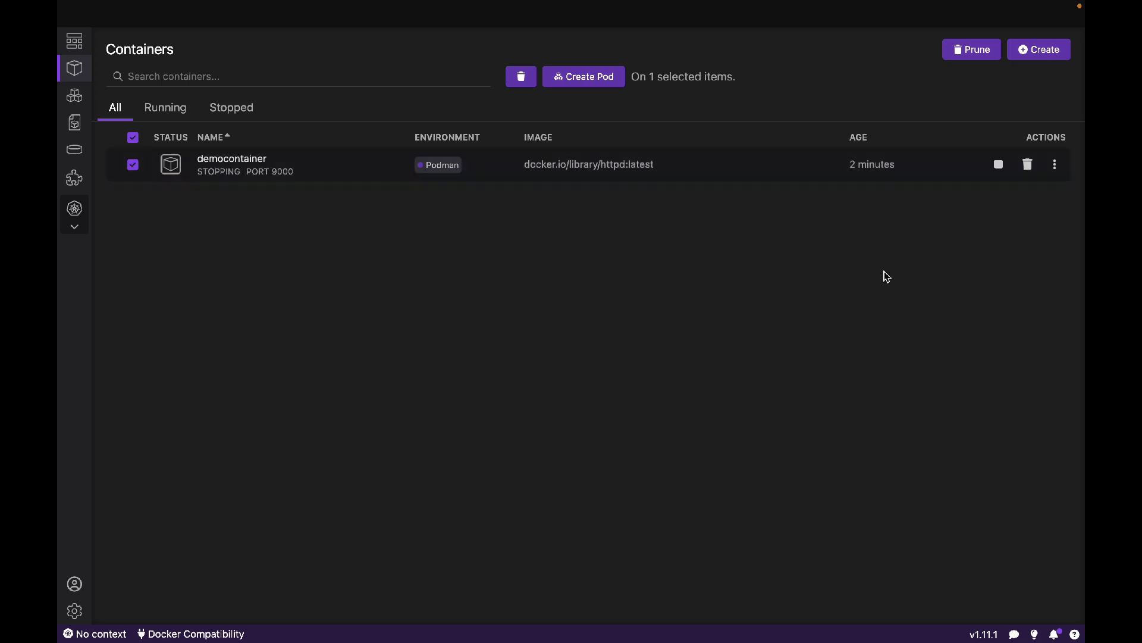
left_click(165, 107)
left_click(231, 107)
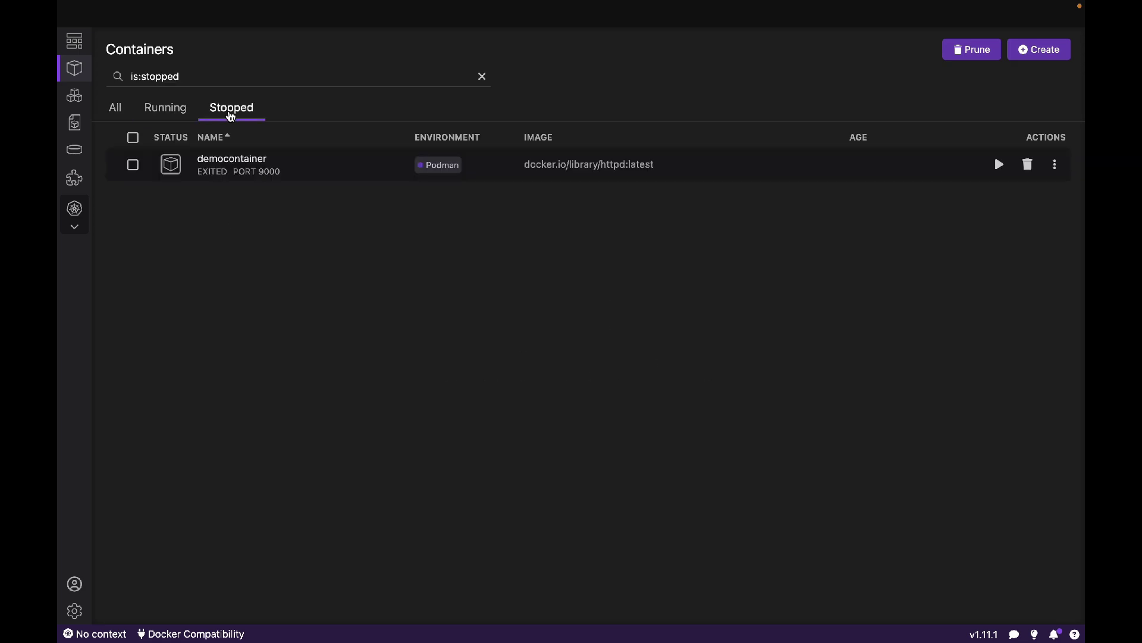
left_click(133, 165)
left_click(1027, 165)
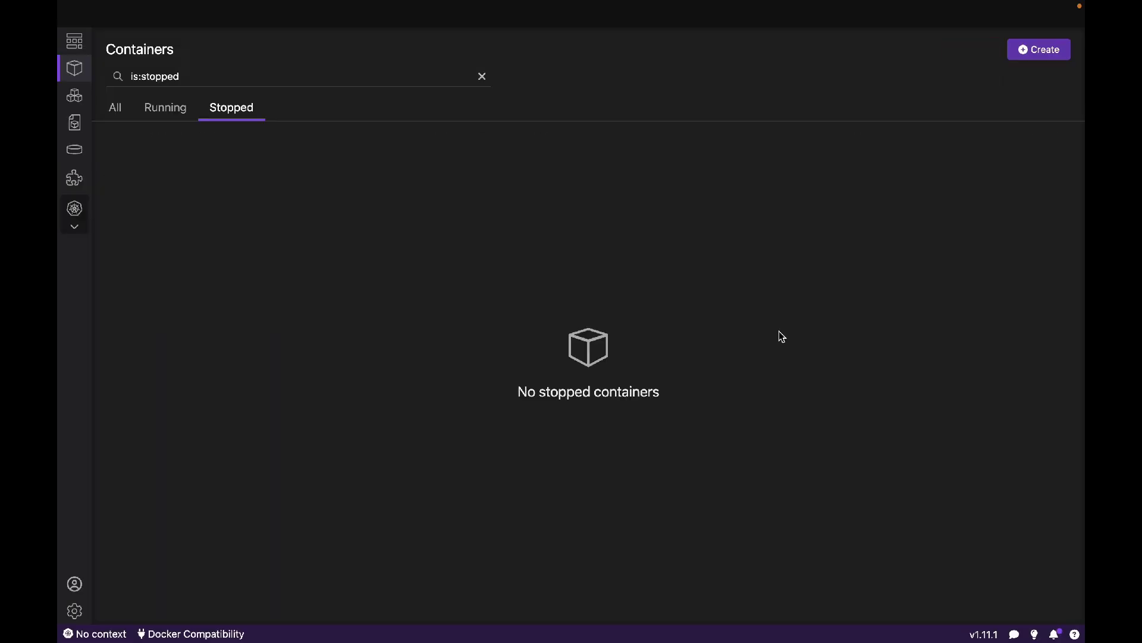
Delete the httpd image with confirmation, leaving no images, then show the Dashboard
left_click(75, 122)
left_click(133, 135)
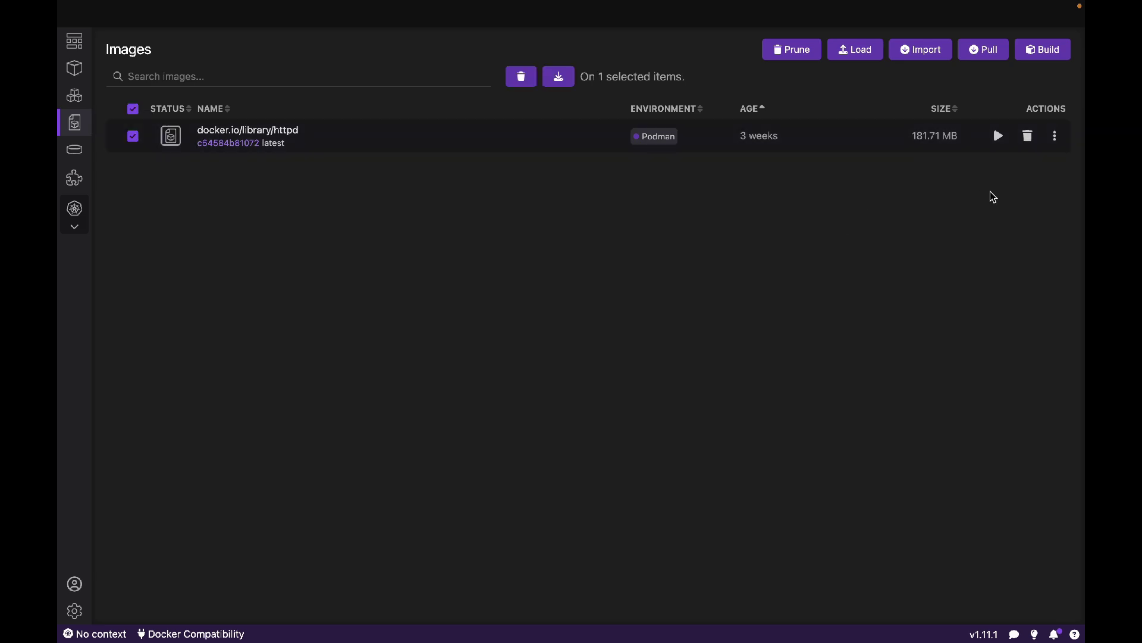
left_click(1029, 140)
left_click(791, 335)
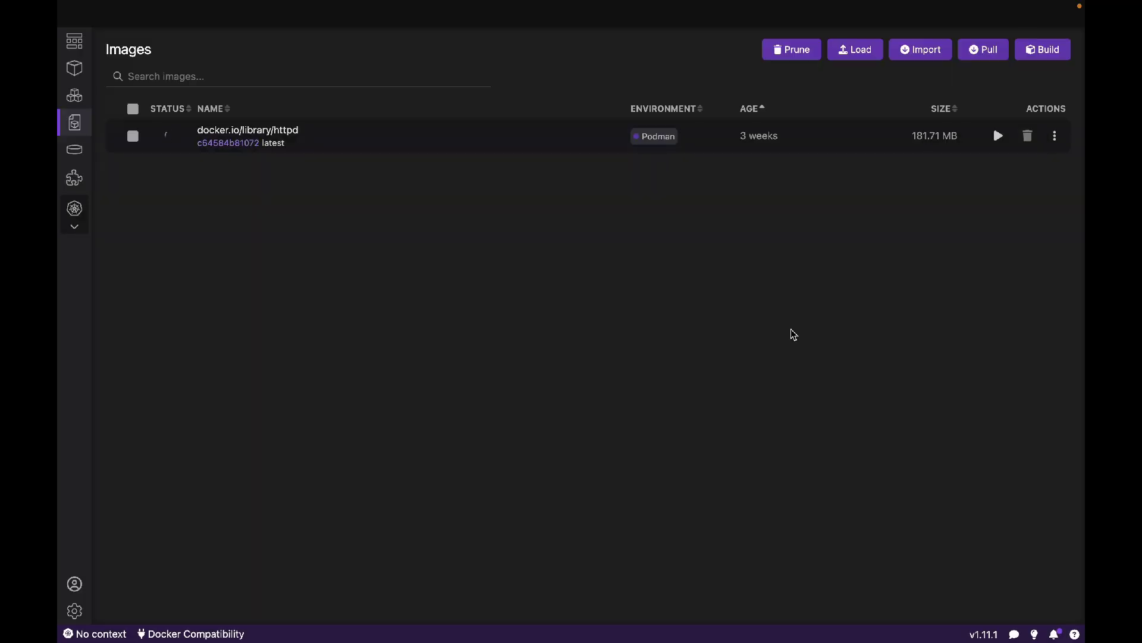
left_click(75, 42)
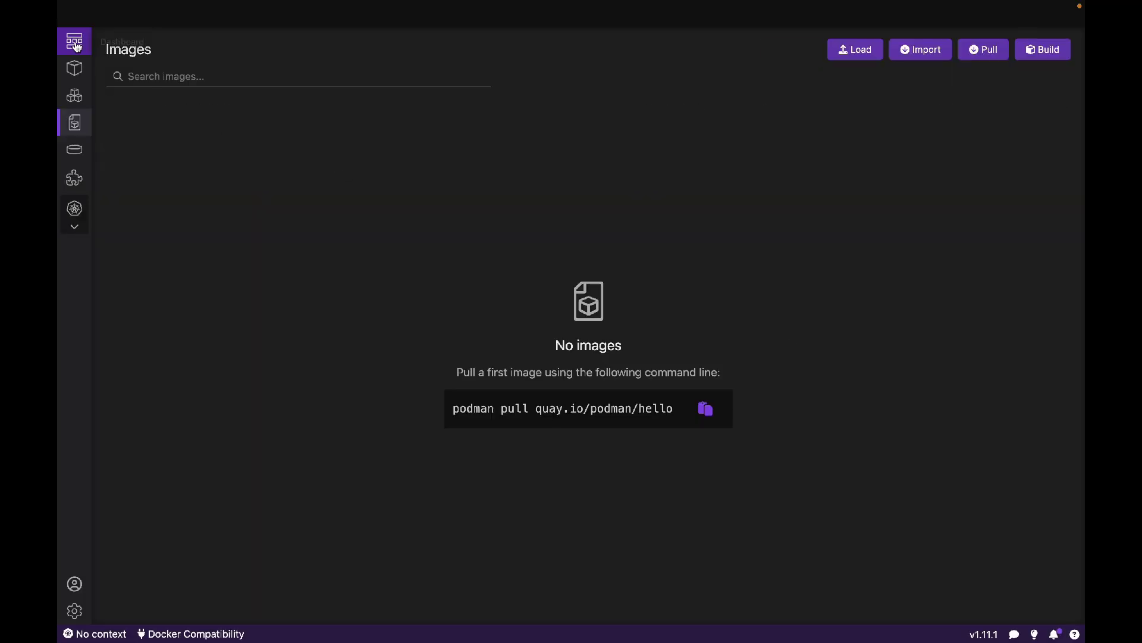